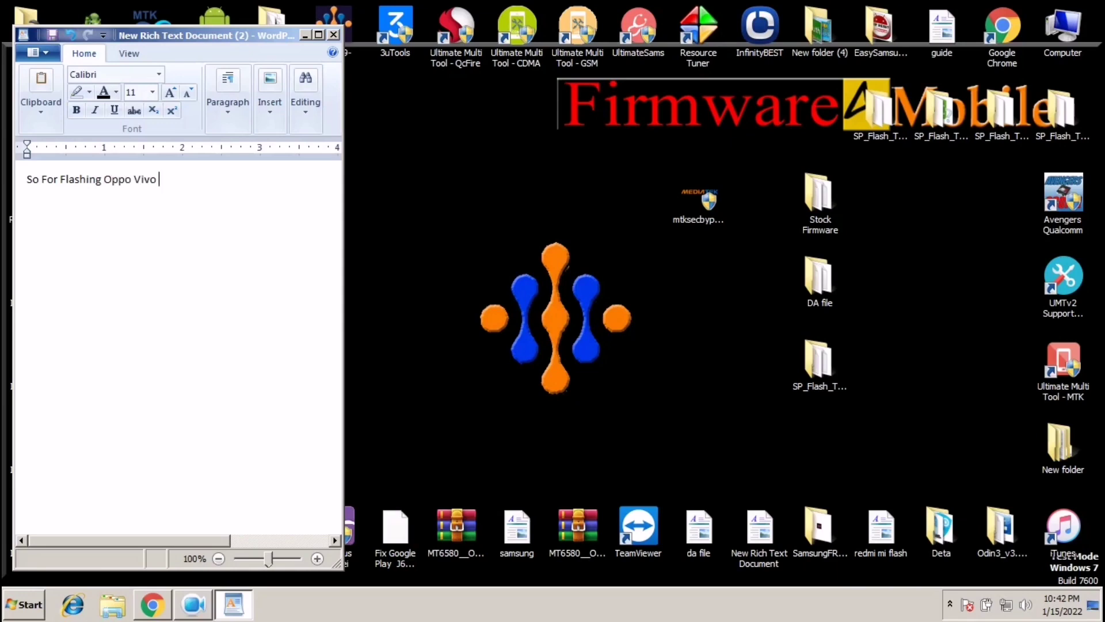
Step: Complete the first line with "& Tecno Infinix Latest Phone" and add "You Need To Install MTK All In One USB Derivers On Your PC"
type("Latest Phone")
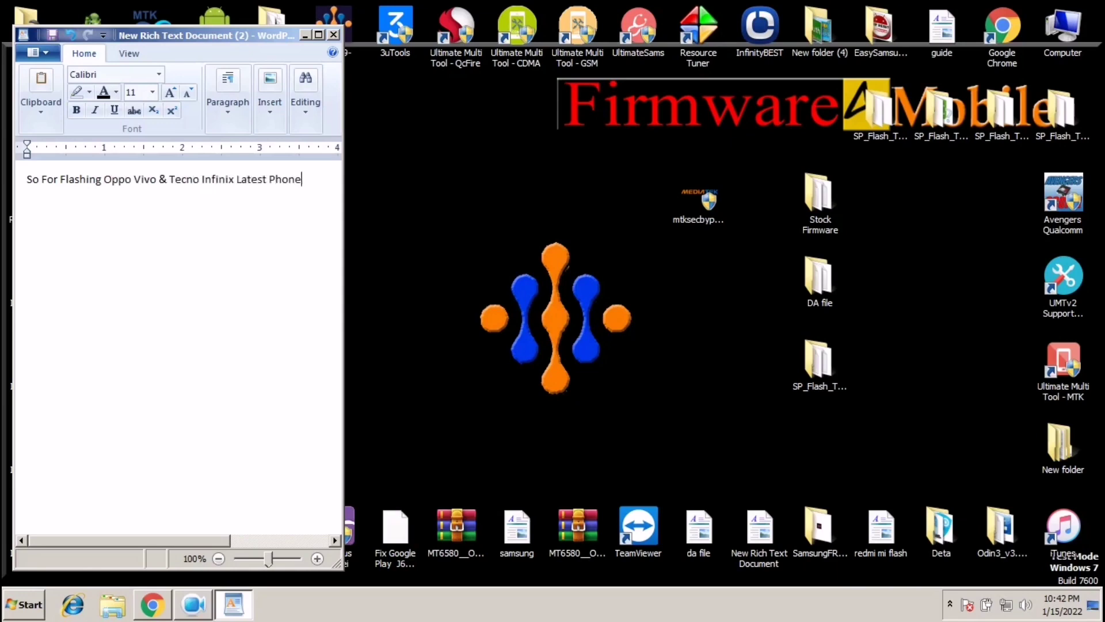
key("Return")
type("You Need To Install MTK All In One USB Derivers On Your PC ")
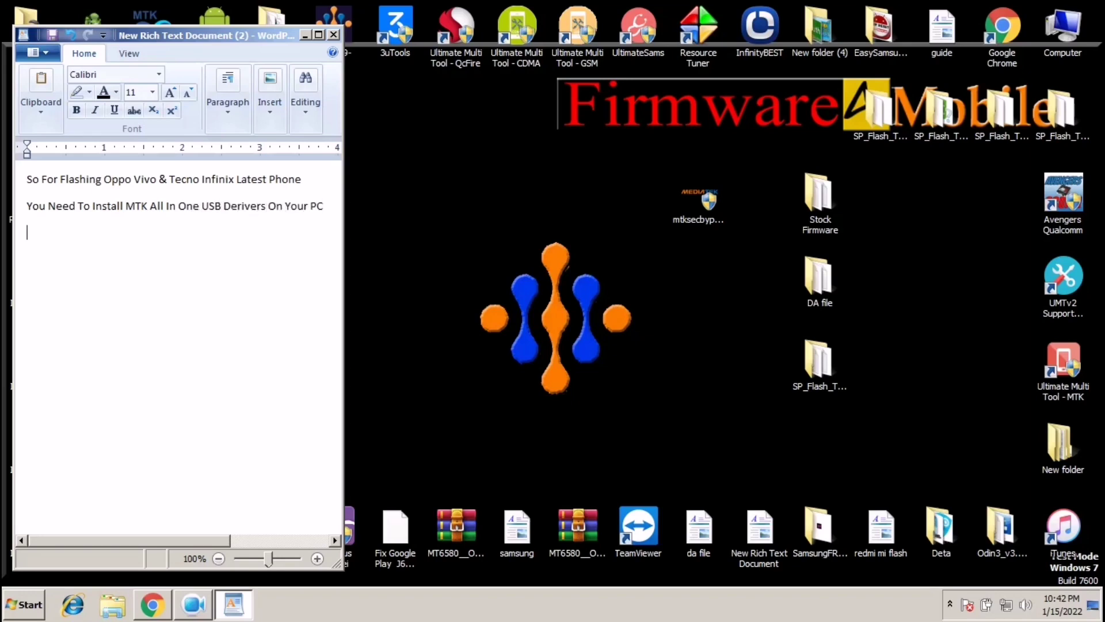
Step: Add the lines "7 Must Be Install LibUsb Setup" and "Then Open MTk Auth Bypass Tool" to the notes
type("7 Must Be Install LibUsb")
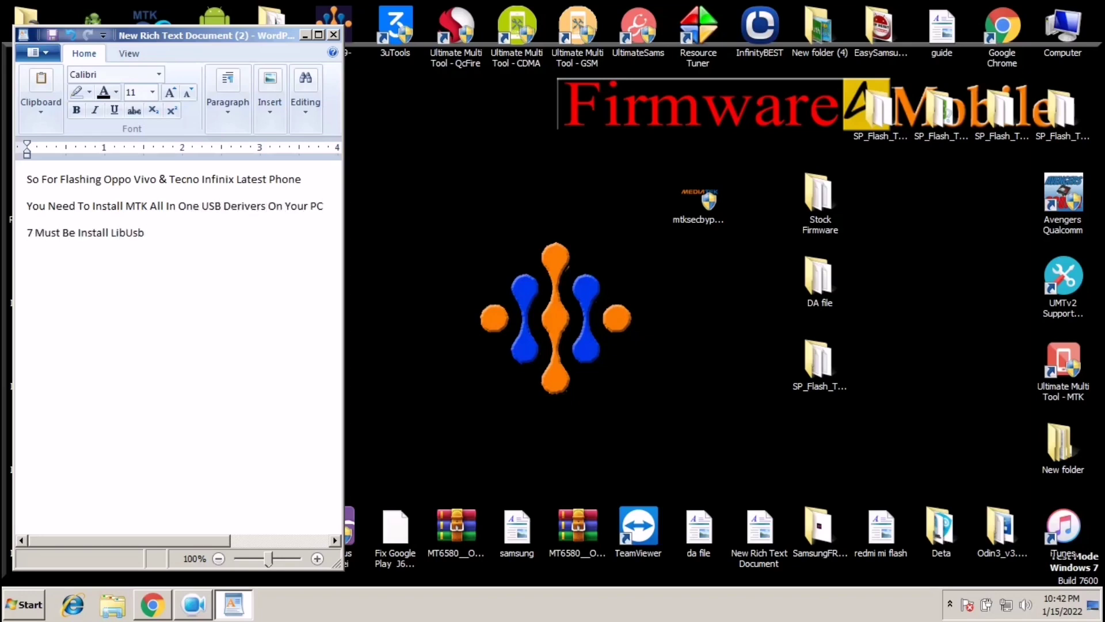
type(" Setup")
key("Return")
type("Then Open MTk Auth Bypass Tool")
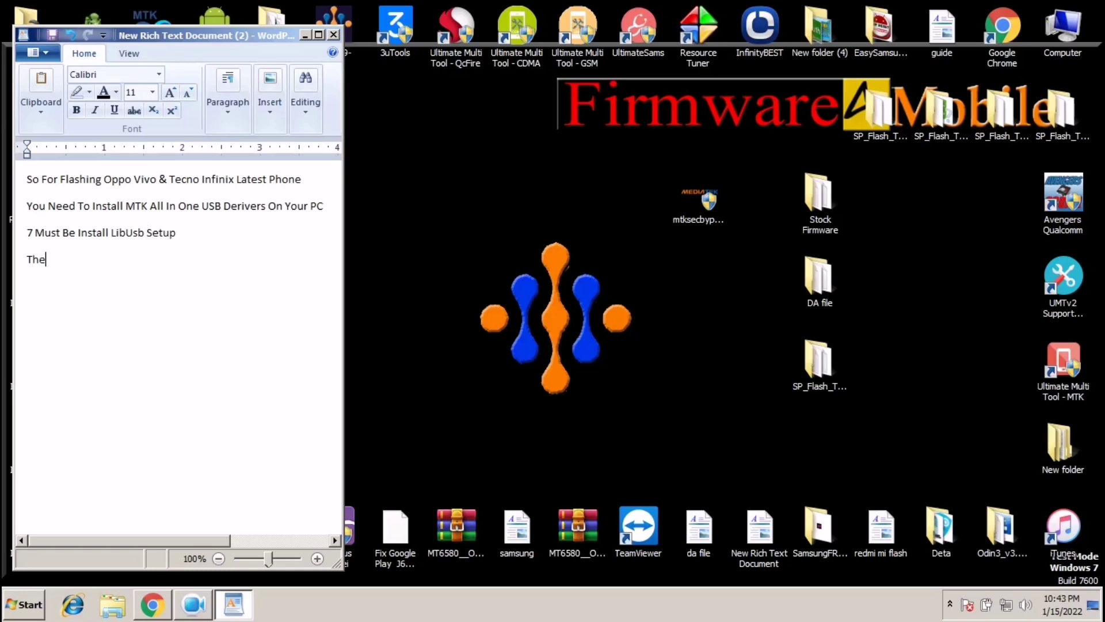
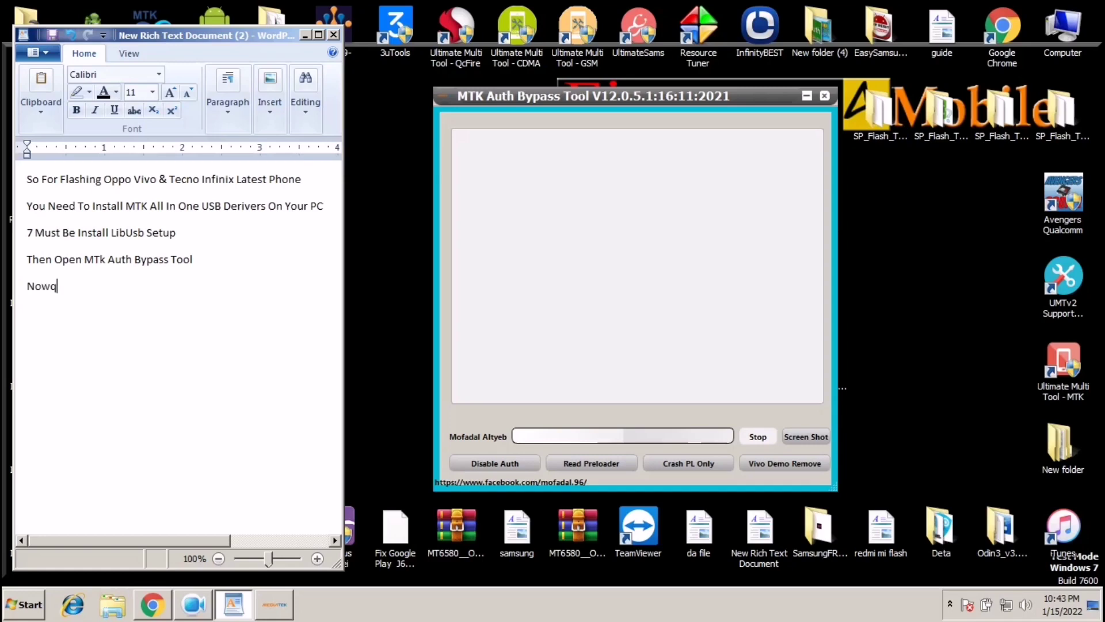
Step: Add the lines "Now Click On Disable Auth" and "After Click on Disable Auth Connect Power Off Mobile", and highlight the former
type(" Click On Di")
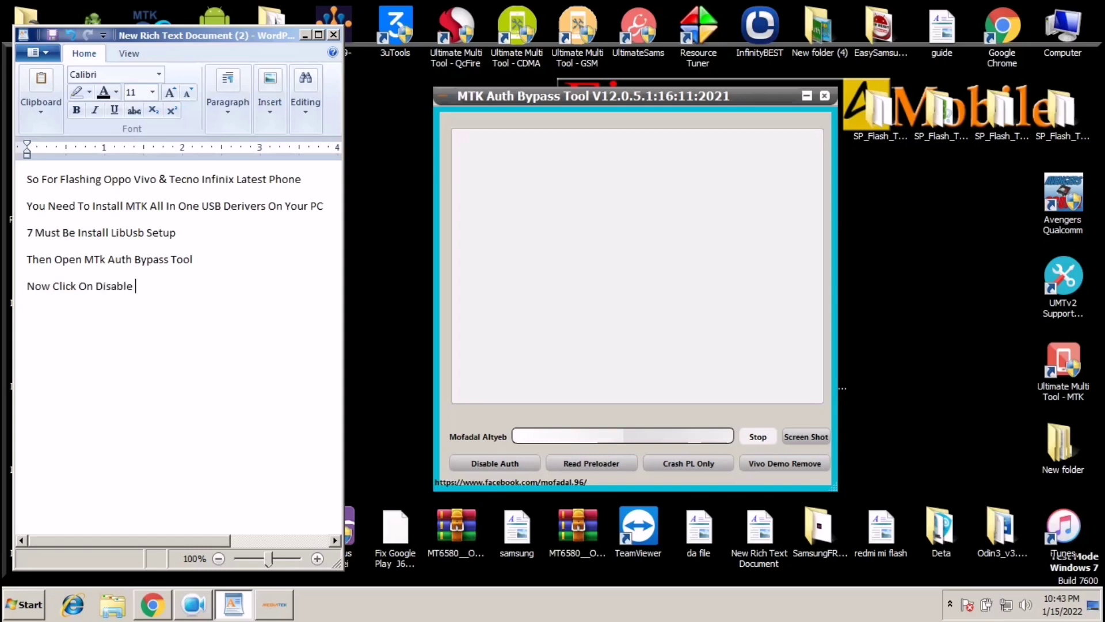
type("sable Auth")
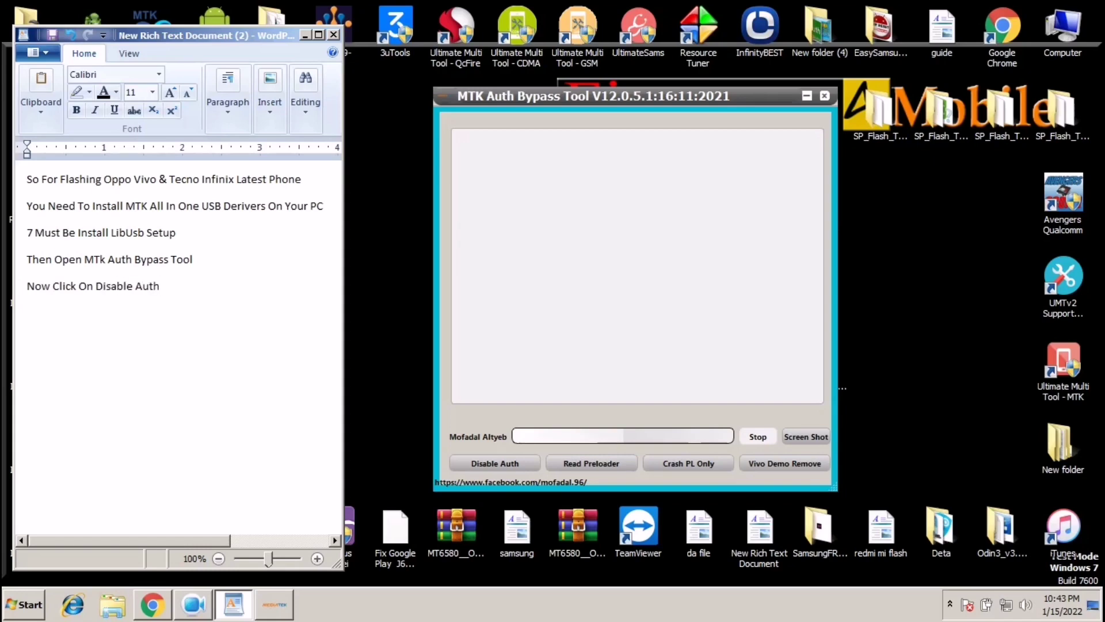
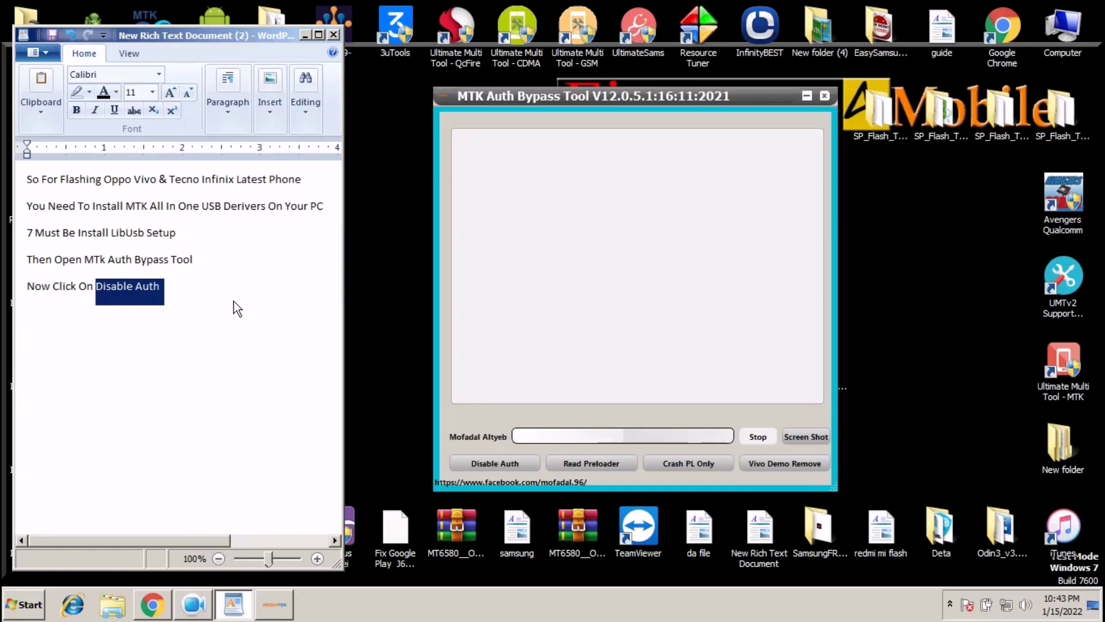
left_click(234, 307)
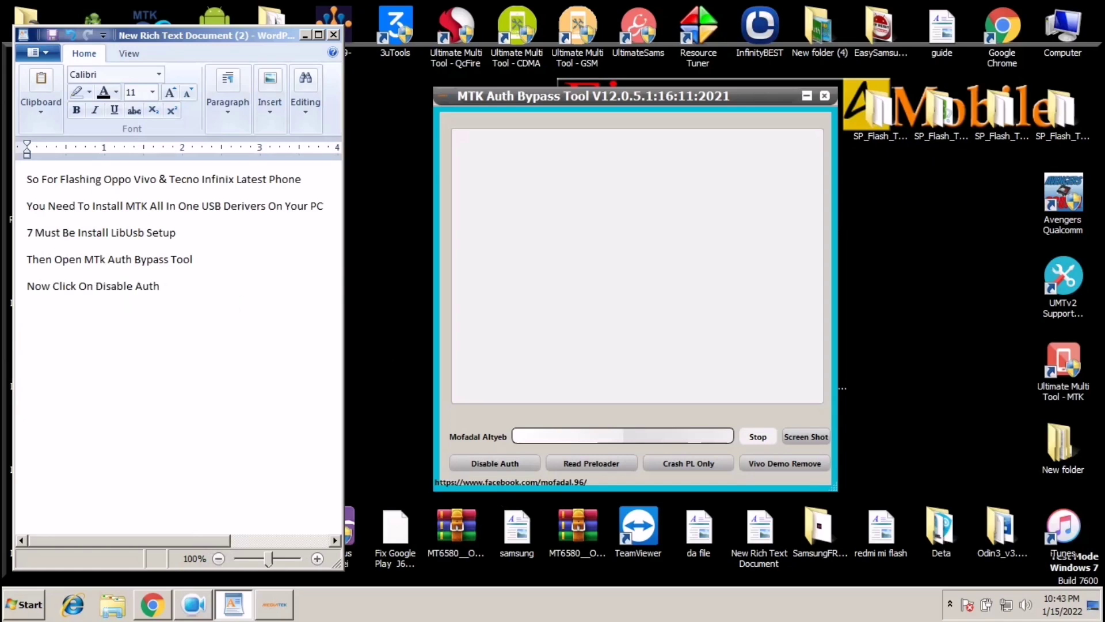
type("After Click on Disable Auth Connect Power Off Mobile")
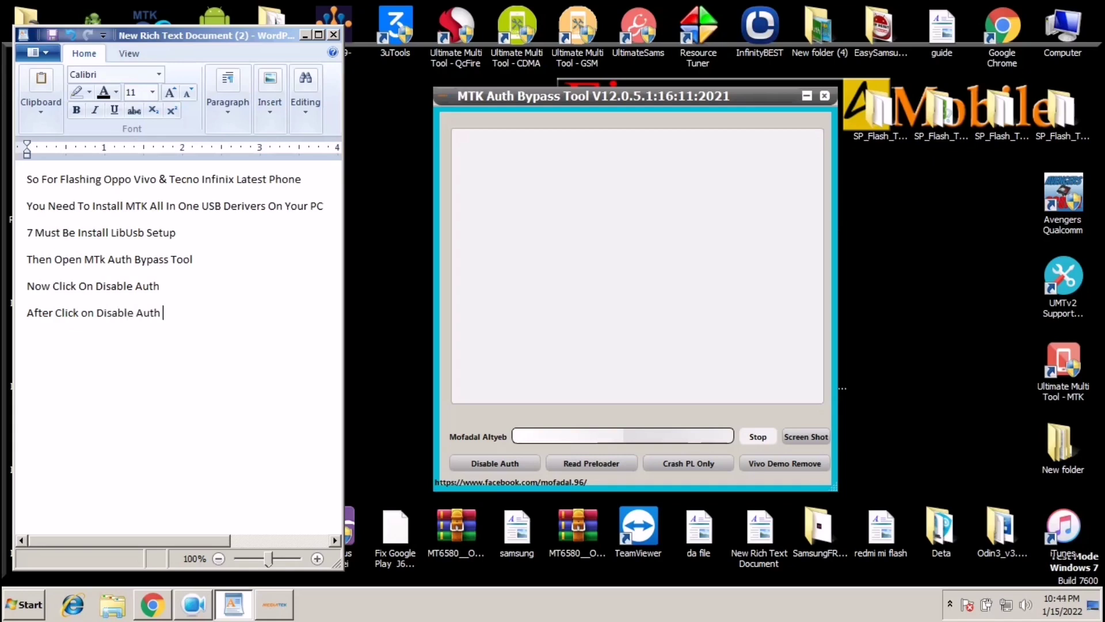
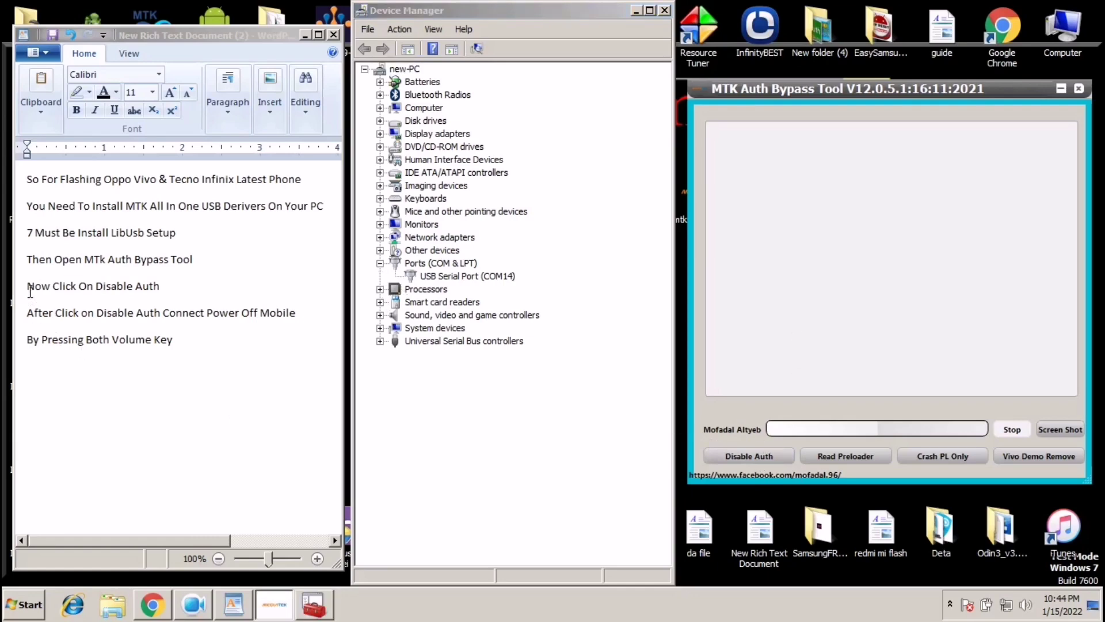
left_click(30, 291)
double_click(155, 287)
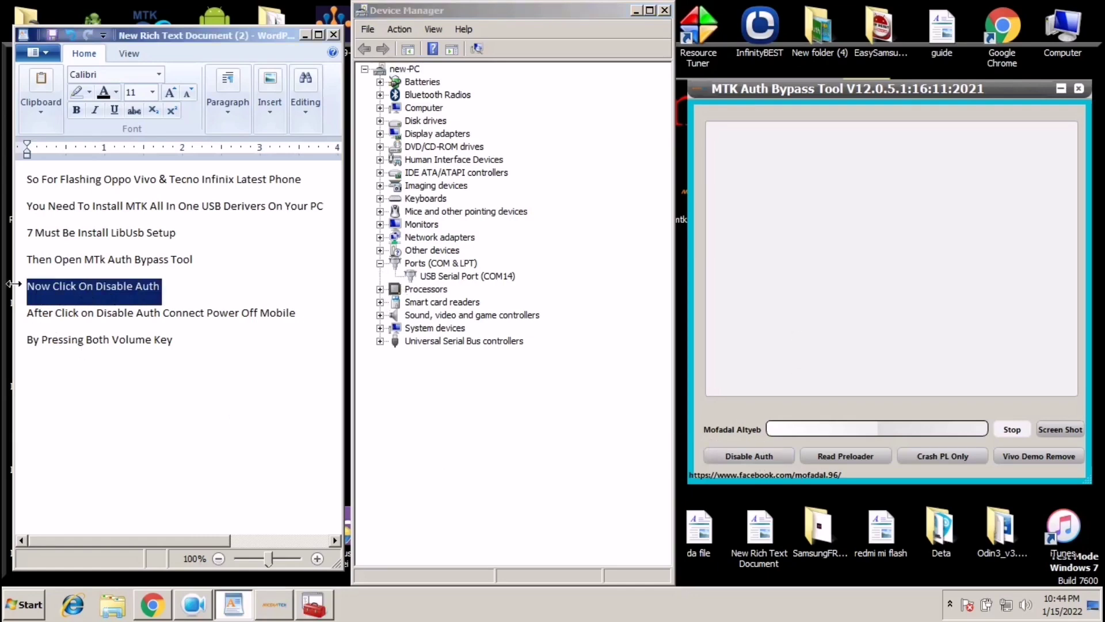
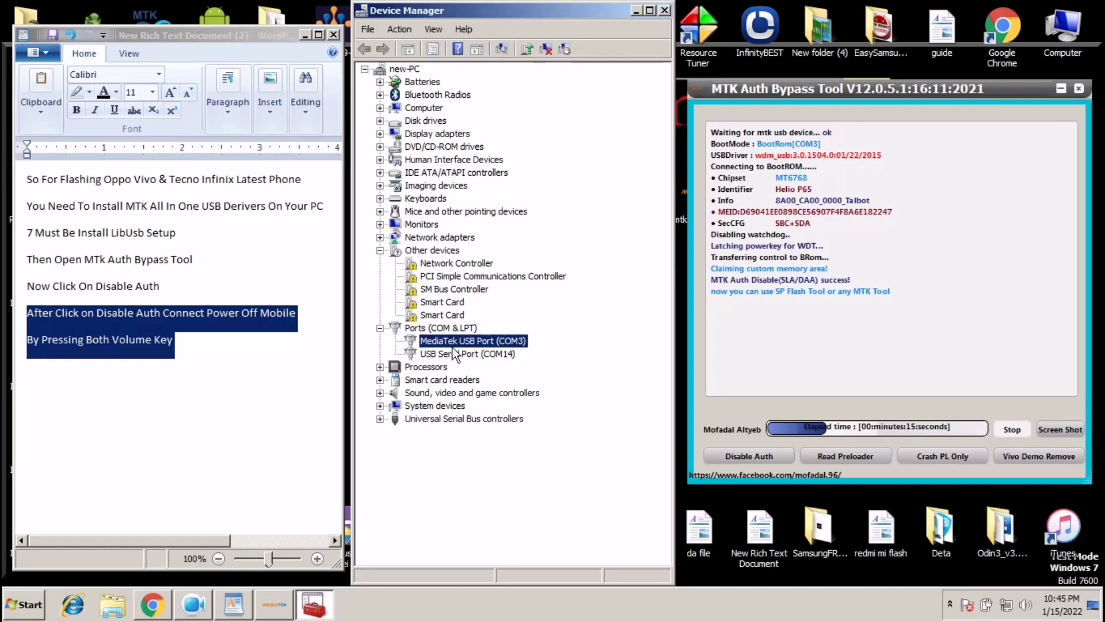
Step: Add the note "after mobile connect you will see in device manger mtk port" and select MediaTek USB Port (COM3) in Device Manager
left_click(122, 371)
type("after mobile")
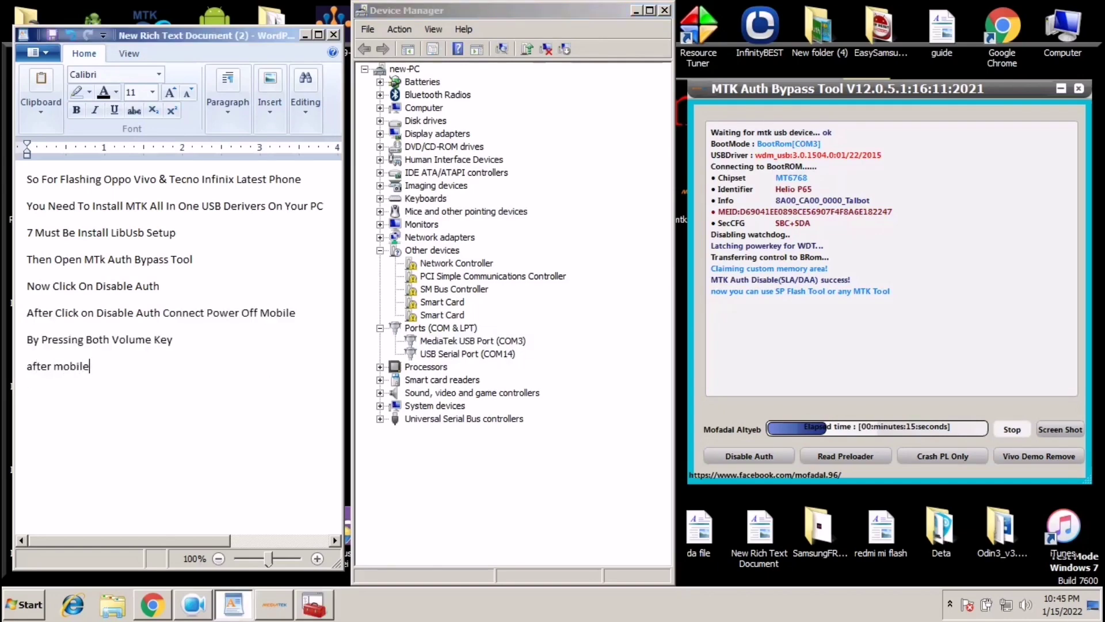
type(" connect you will see in de")
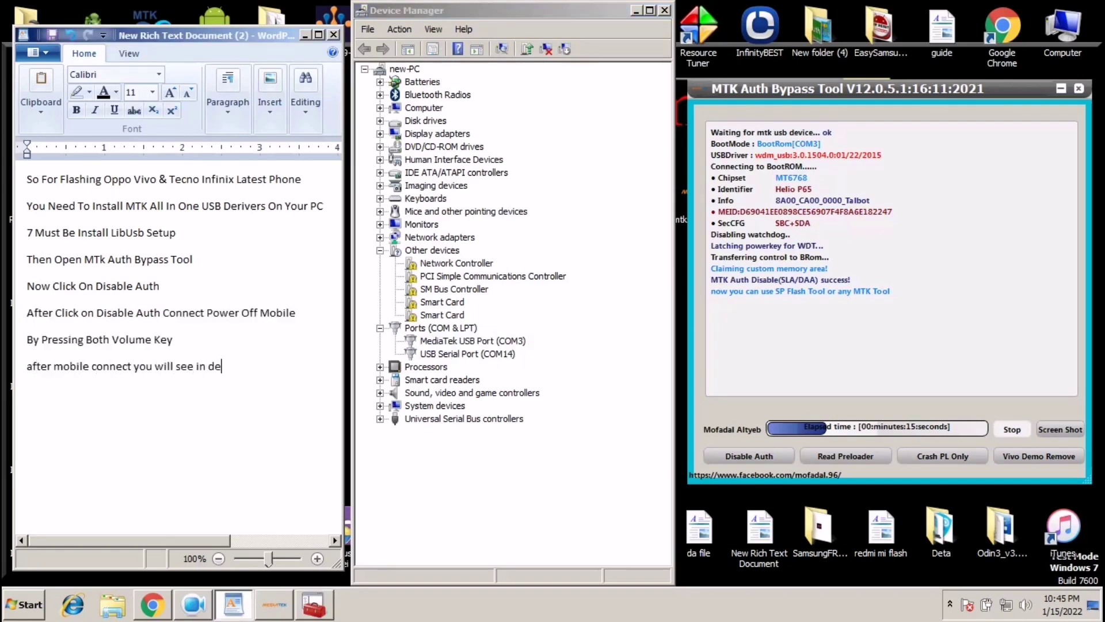
type("vice manger mtk port")
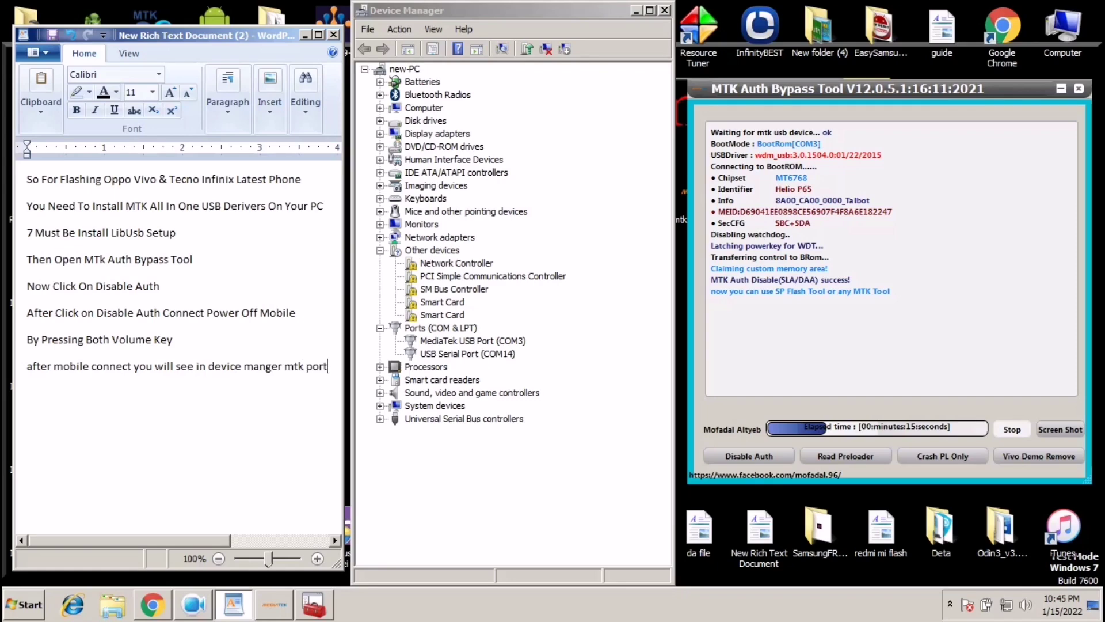
left_click_drag(284, 366, 327, 367)
left_click(471, 339)
Step: Add the line "Now Open SP Flash Tool Modifed By Firmware4Mobile Link In Description" to the WordPad notes
left_click(331, 366)
key("Return")
type("Now Open SP Flash T")
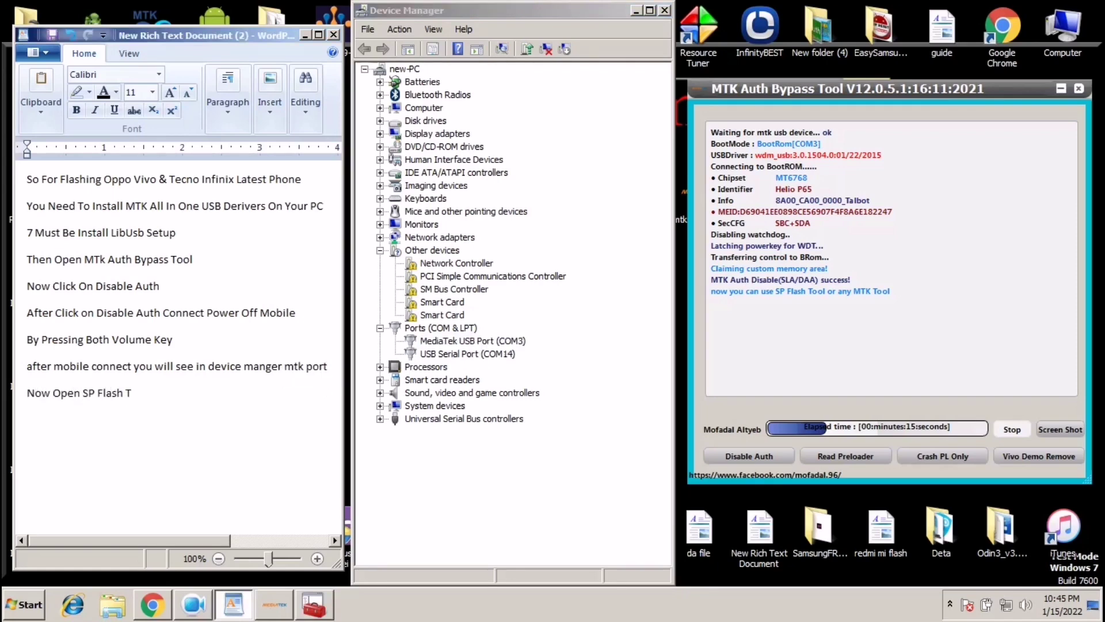
type("ool Modifed By Firmware4M")
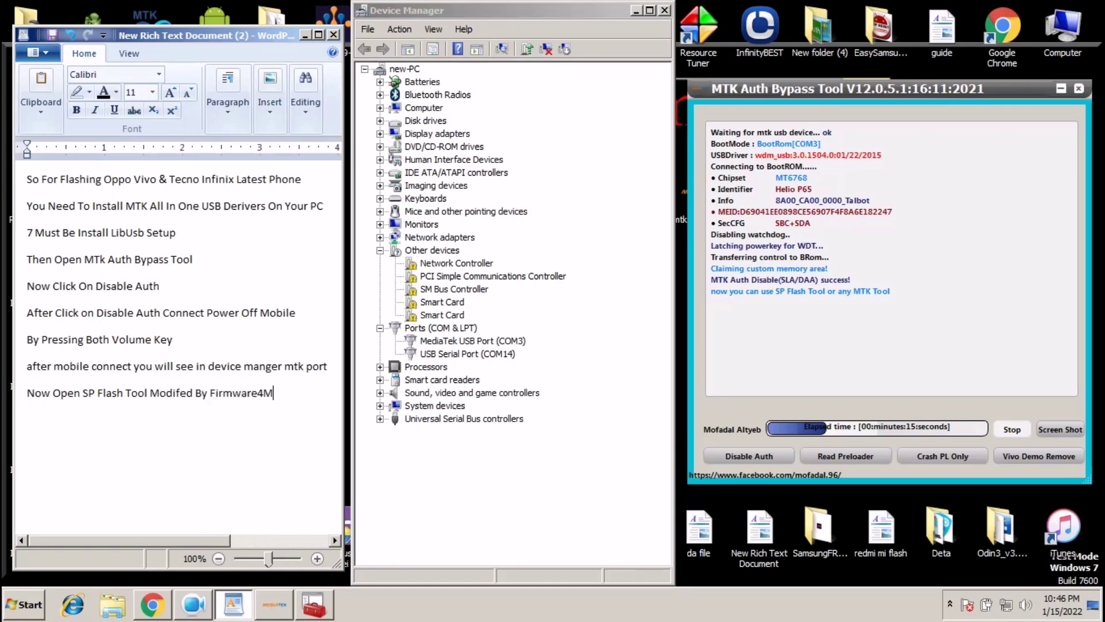
type("obile Link In Description")
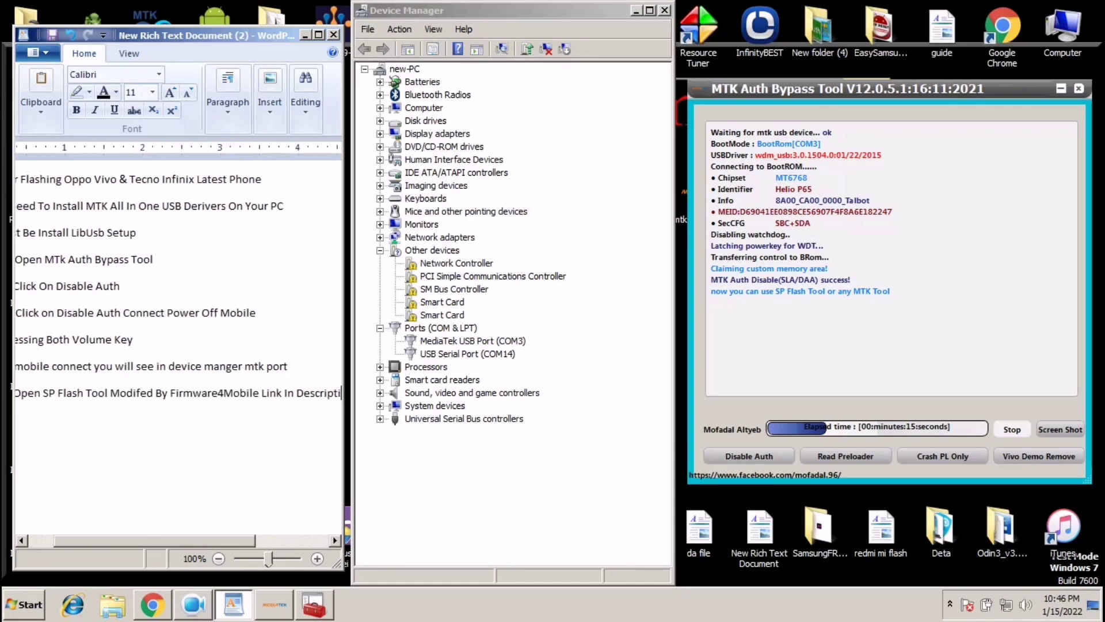
Step: Add the line "Loud Da File & Firmware MT65xx.text File" at the end of the notes
key("Return")
type("Loud Da File ")
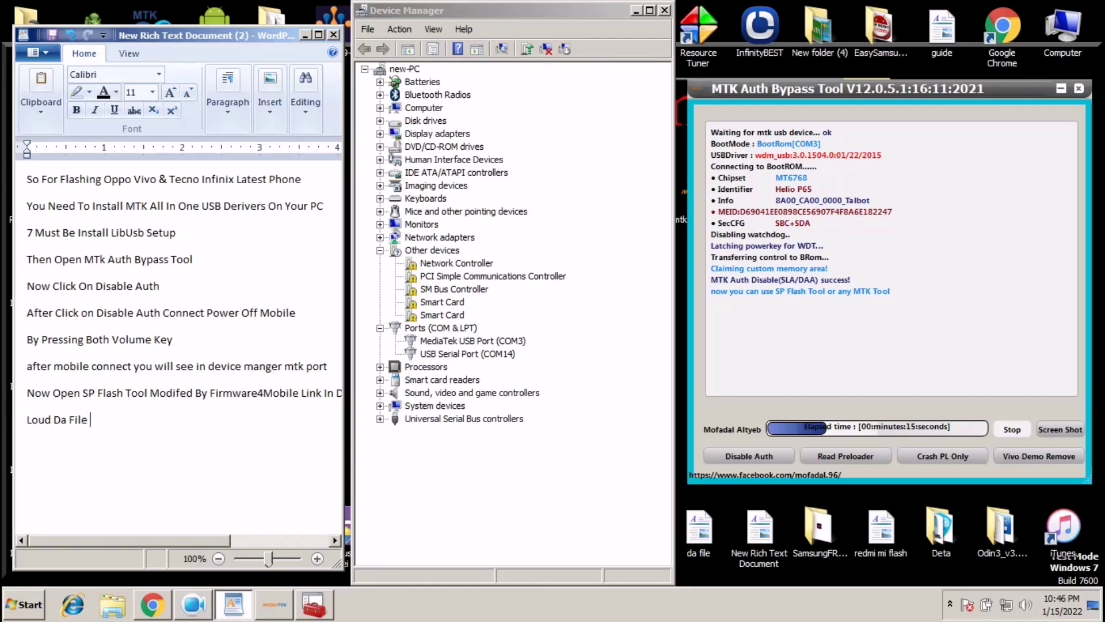
type("& Firmware MT65xx.text File")
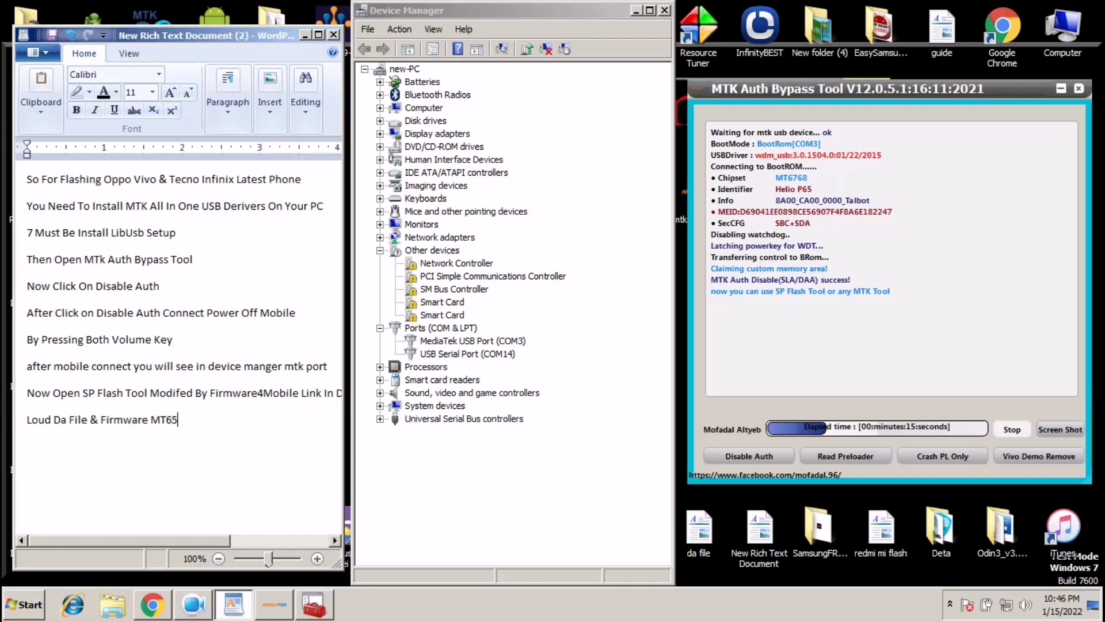
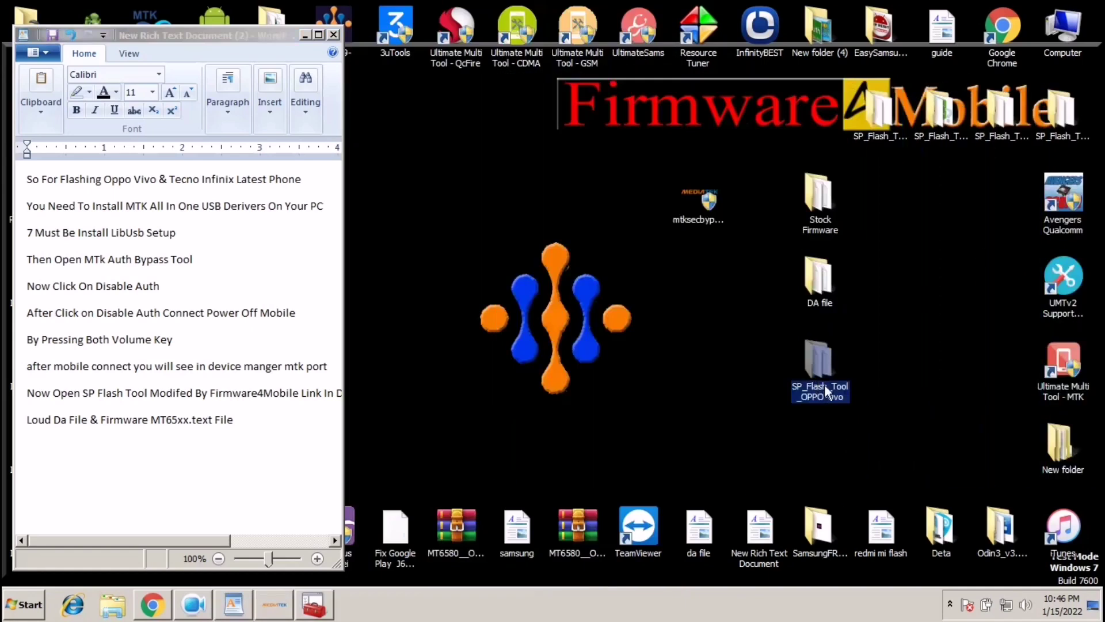
Step: Launch flash_tool from the desktop folder SP_Flash_Tool_OPPO-Vivo, dismiss the scatter file error, close the folder and place the tool beside the notes
double_click(826, 355)
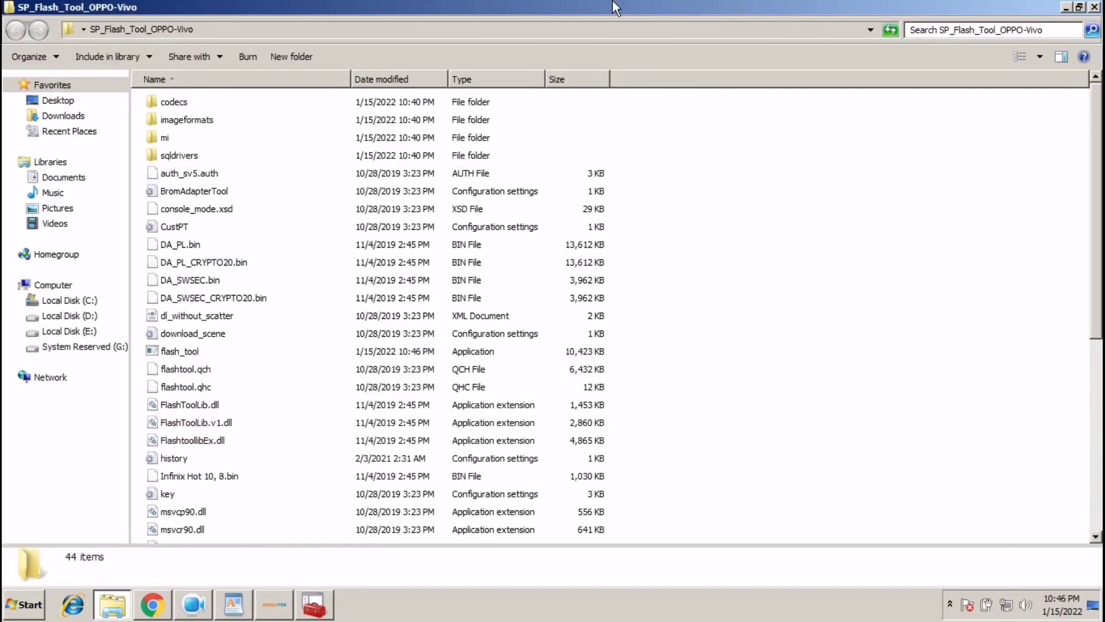
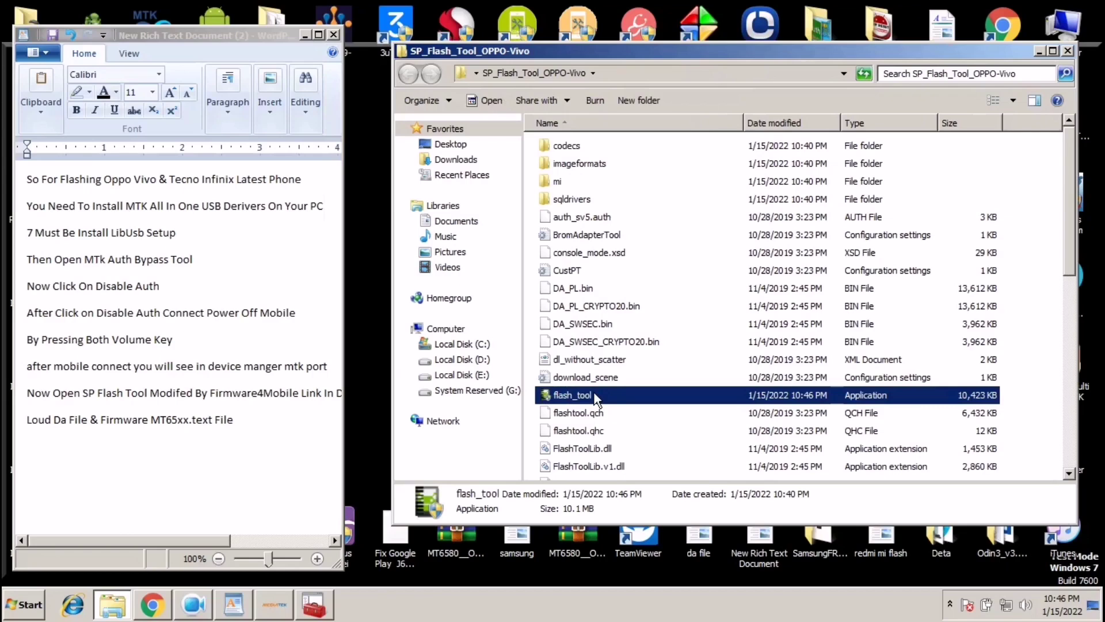
double_click(597, 396)
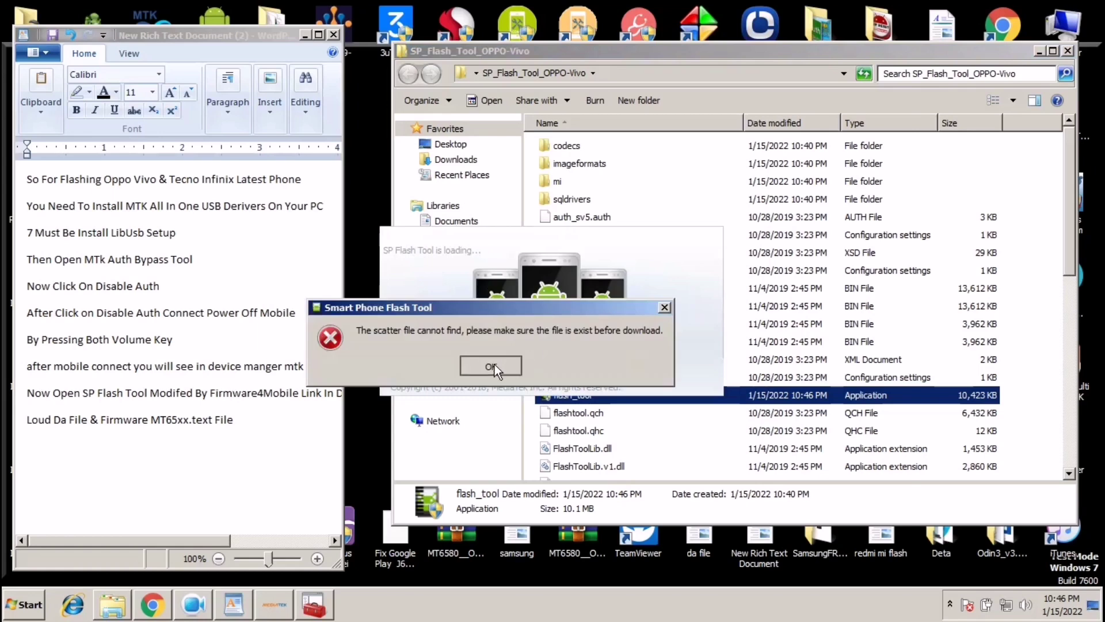
left_click(490, 366)
left_click(1067, 51)
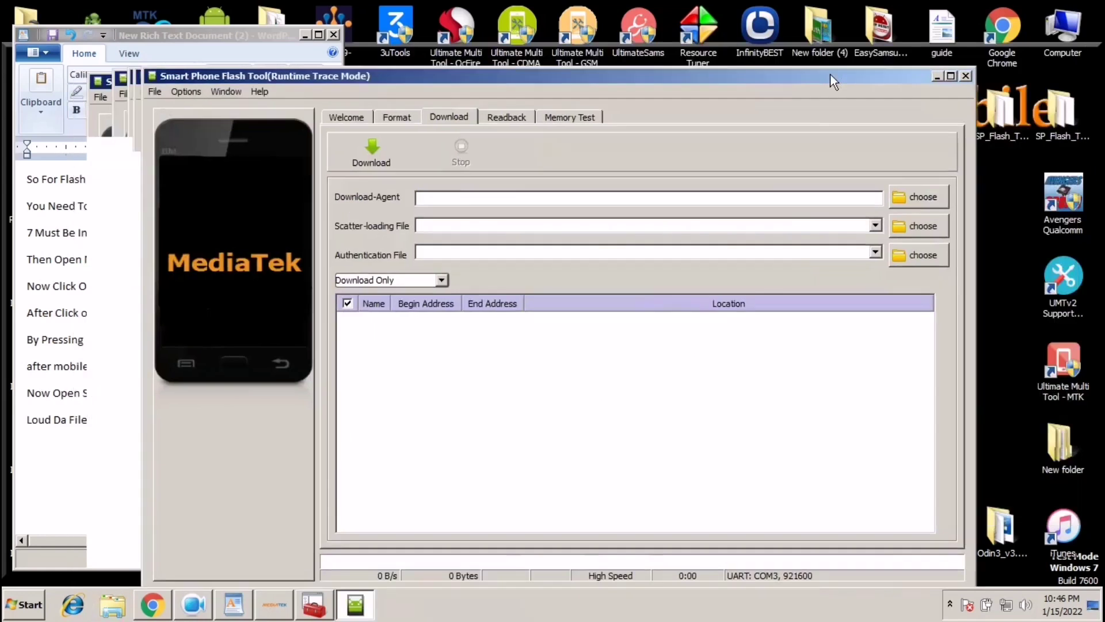
left_click_drag(831, 75, 964, 33)
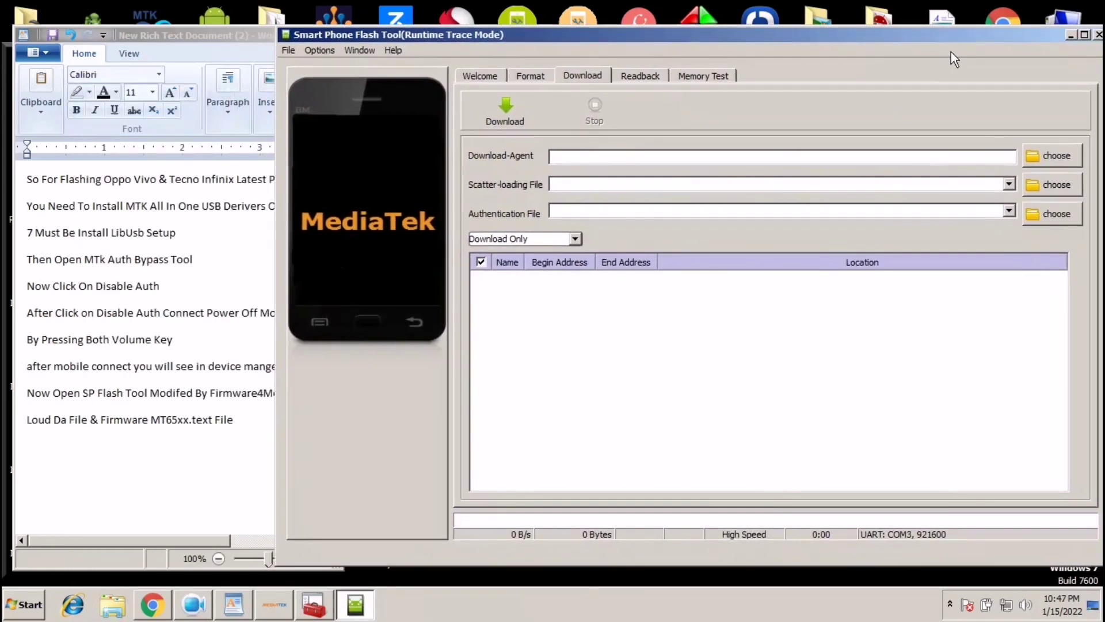
Step: Highlight the last note line and load MTK_AllInOne_DA.bin as the download agent in Smart Phone Flash Tool
left_click(201, 358)
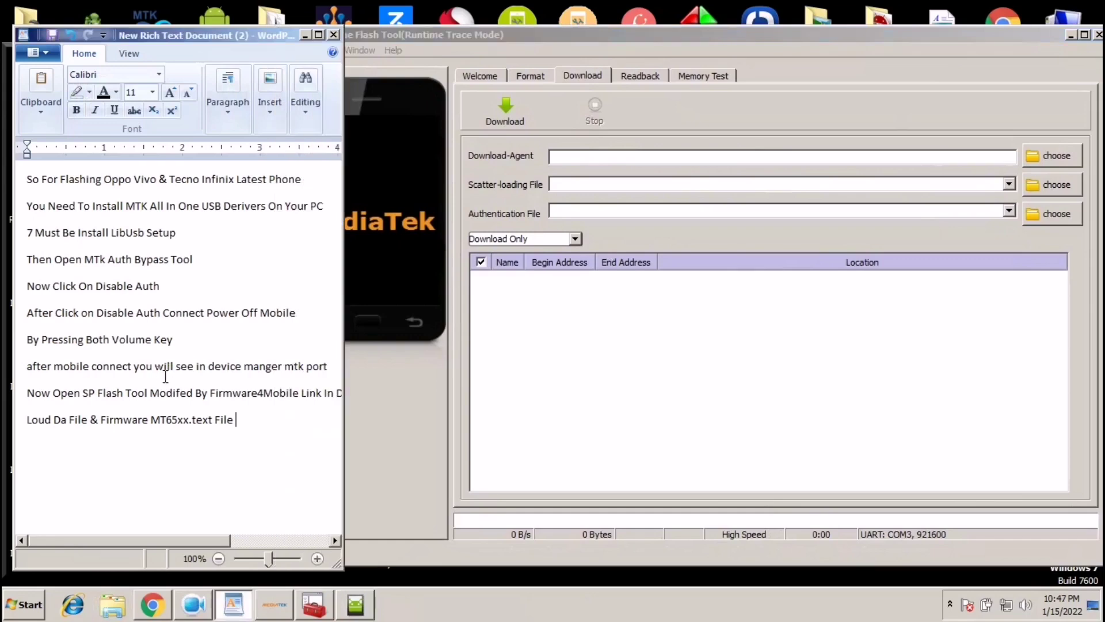
left_click(19, 427)
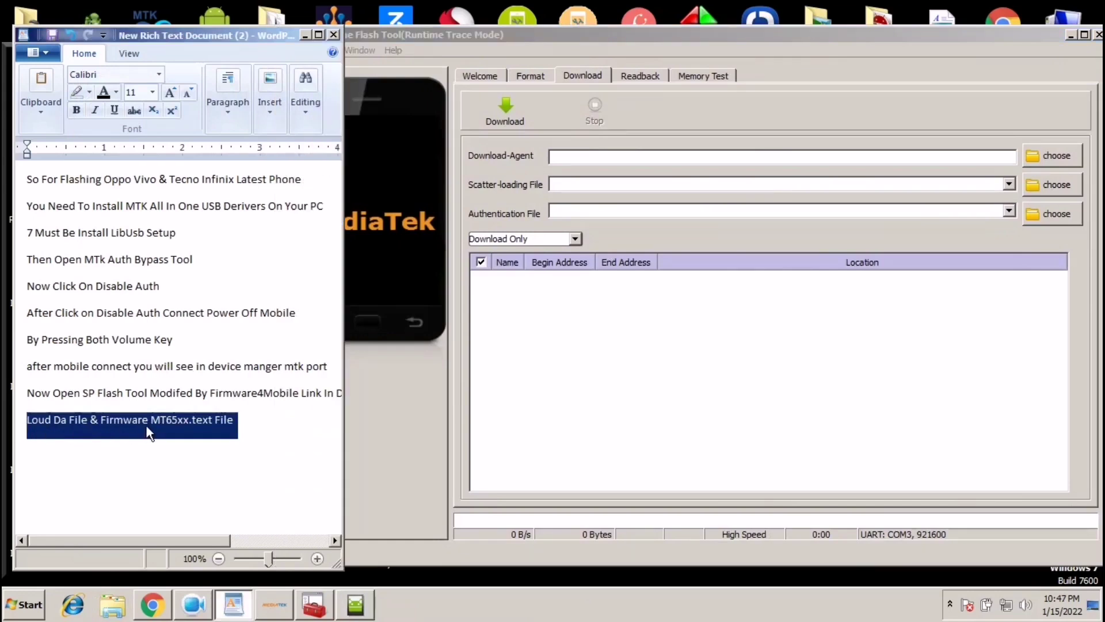
left_click(1062, 158)
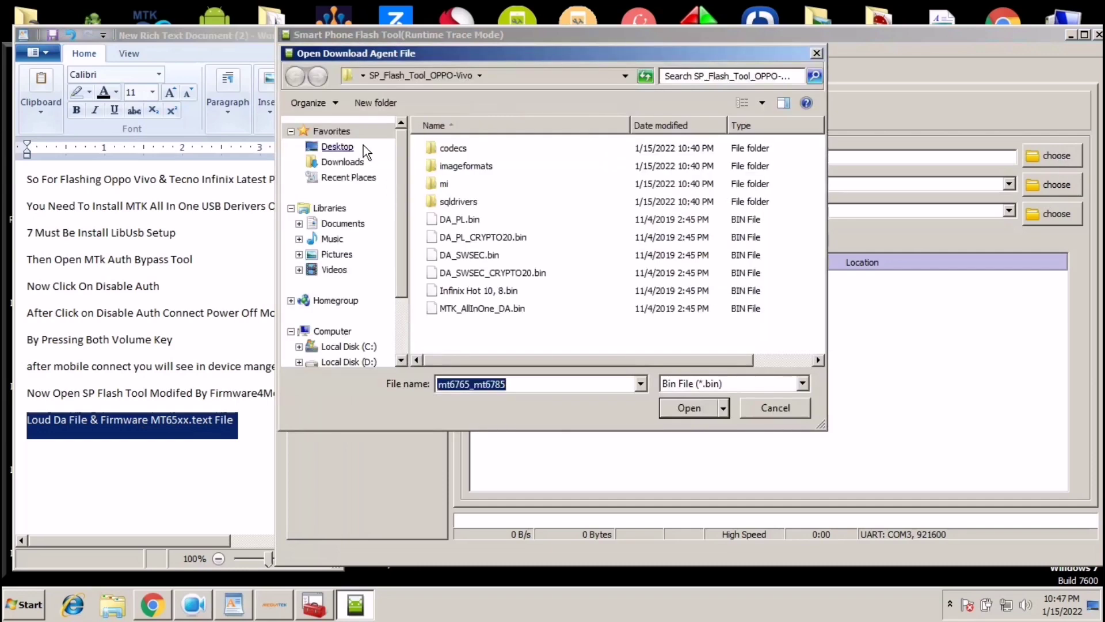
left_click(488, 315)
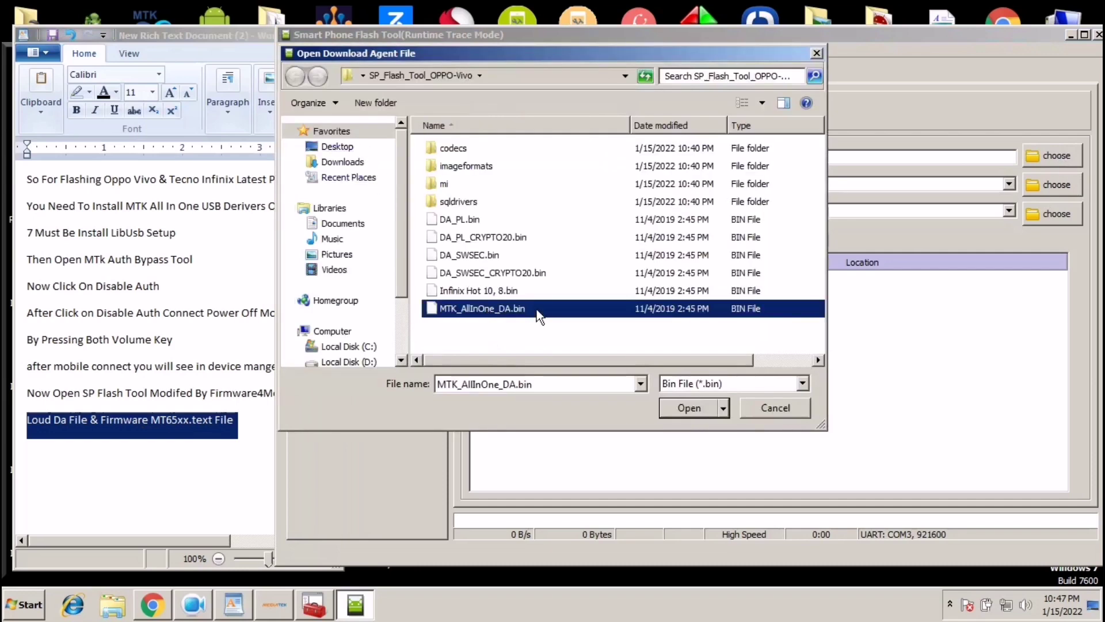
double_click(537, 309)
Step: Load MT6768_Android_scatter from the desktop folder Stock Firmware as the scatter-loading file
left_click(1055, 192)
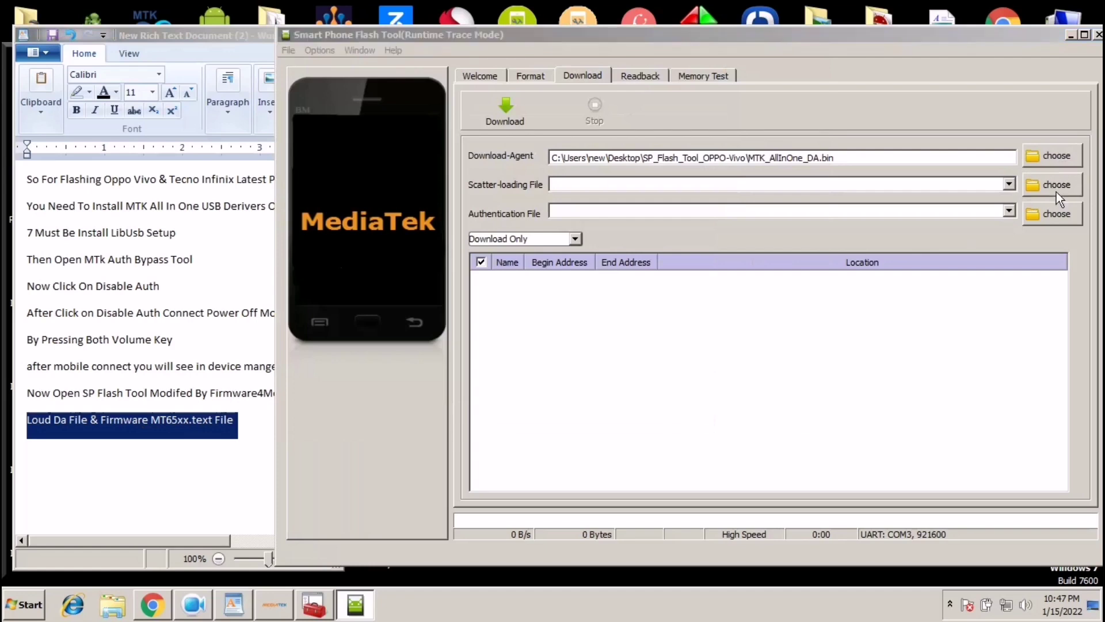
left_click(337, 147)
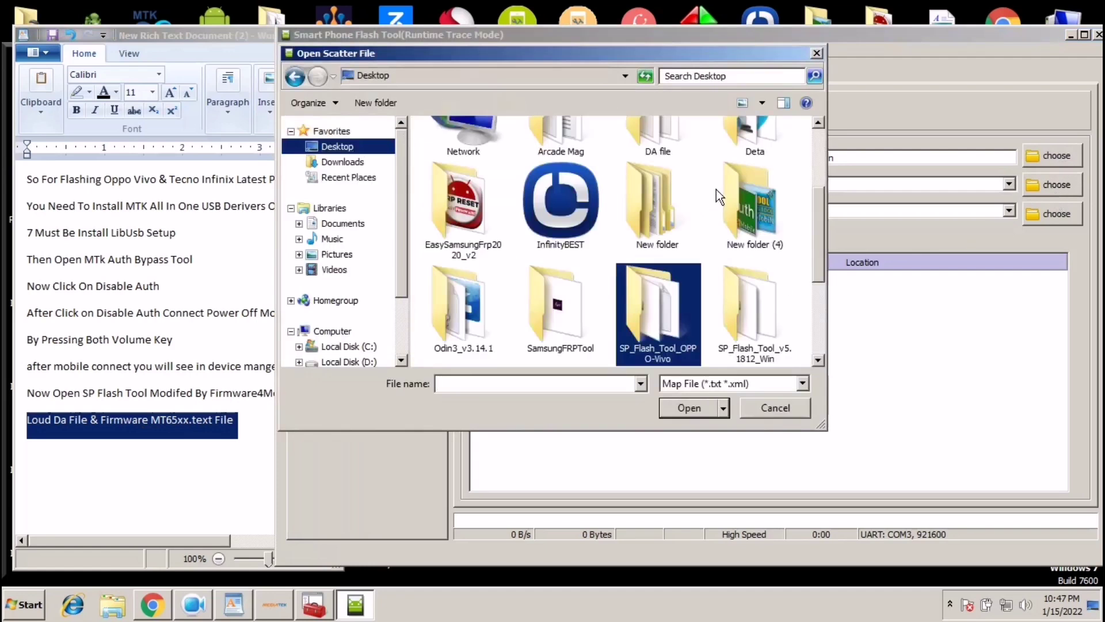
left_click_drag(812, 206, 800, 290)
left_click(758, 287)
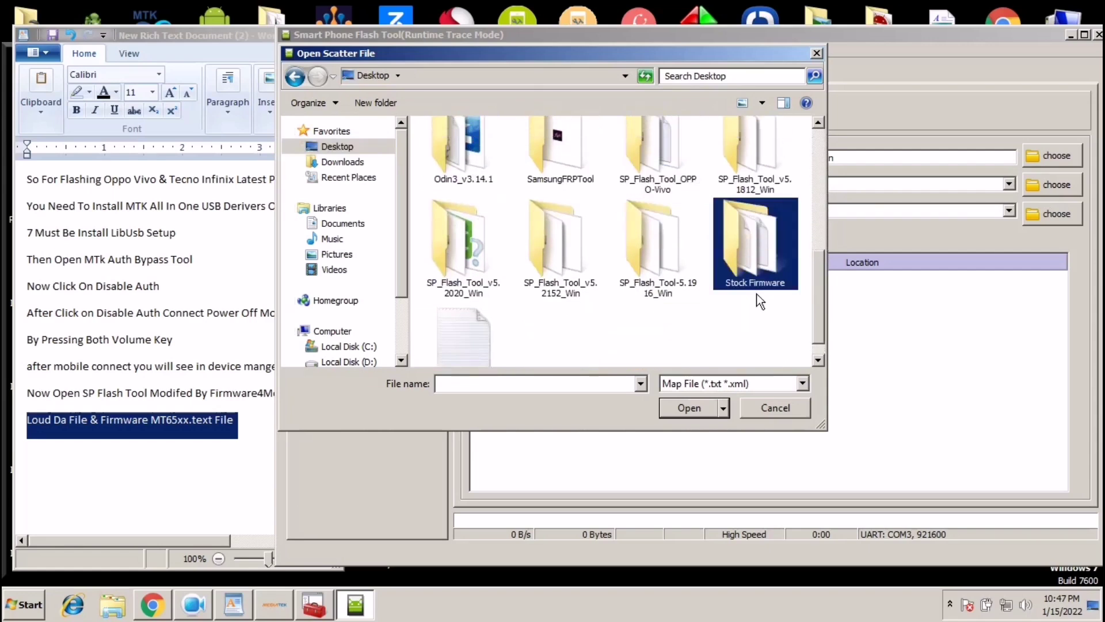
double_click(780, 291)
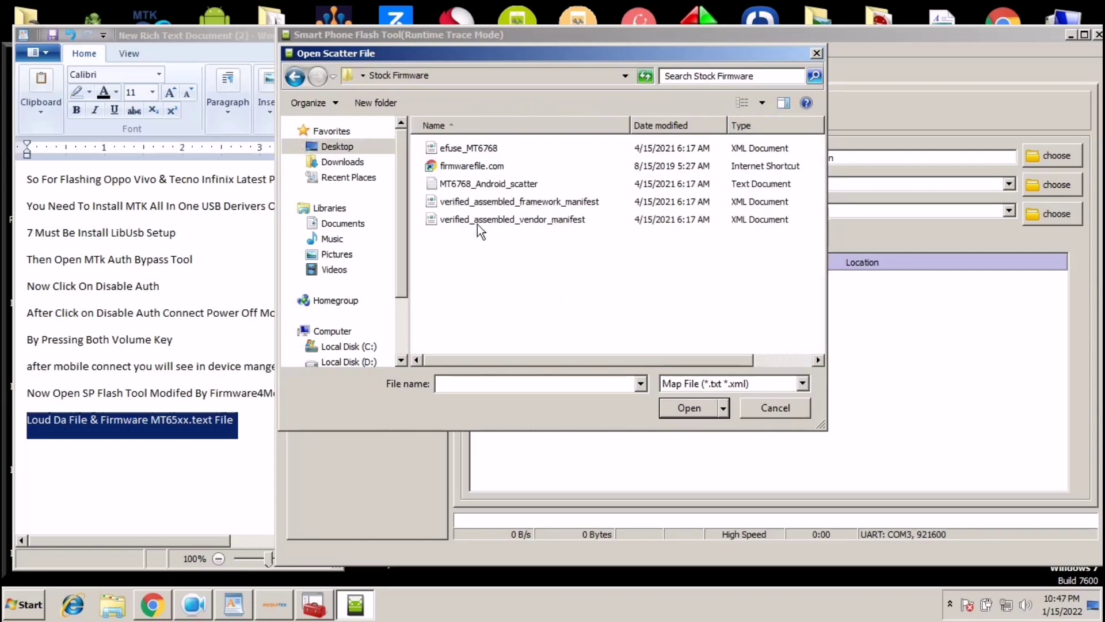
left_click(465, 150)
left_click(465, 184)
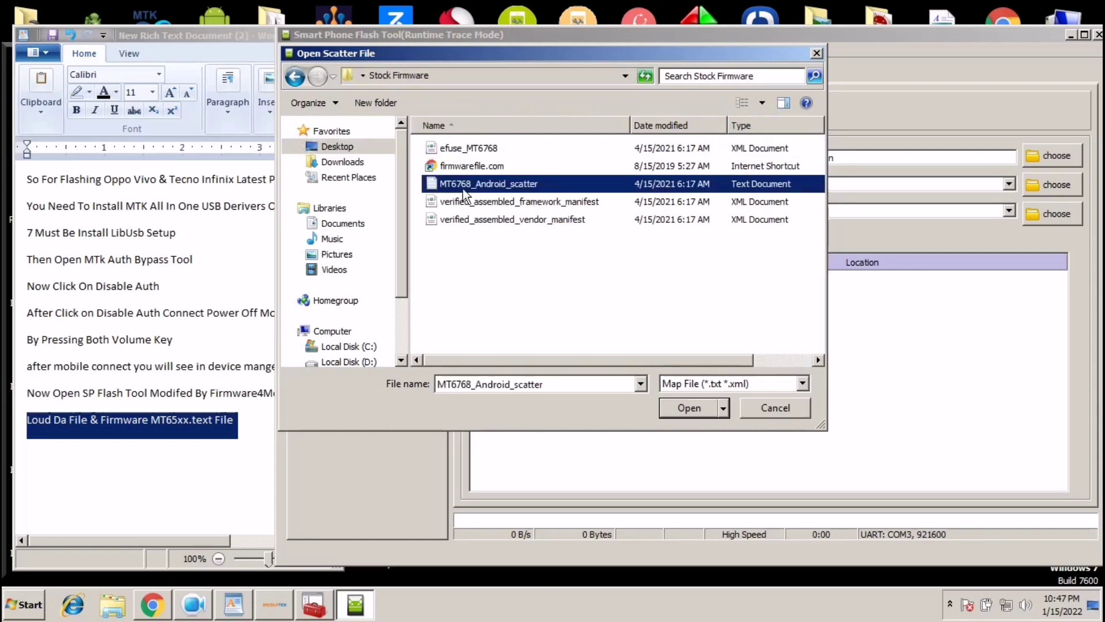
double_click(482, 185)
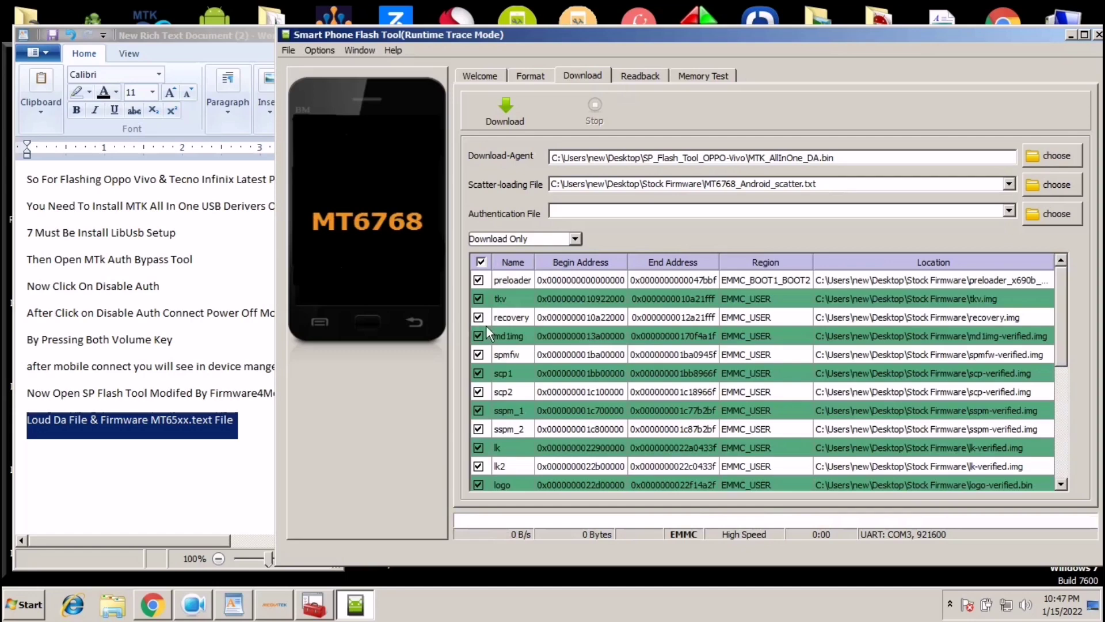
Step: Add the line "Uncheck Preloader,dtpo,tkv,franfs partition" at the end of the WordPad notes and highlight it
left_click(252, 423)
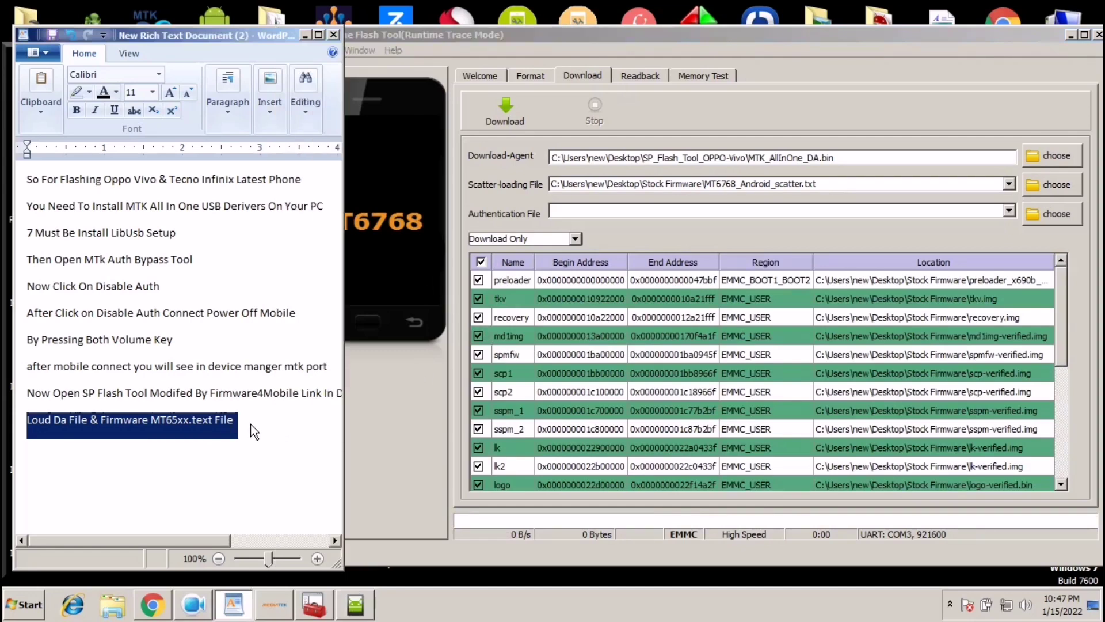
left_click(246, 422)
key("Return")
type("Uncheck Pre")
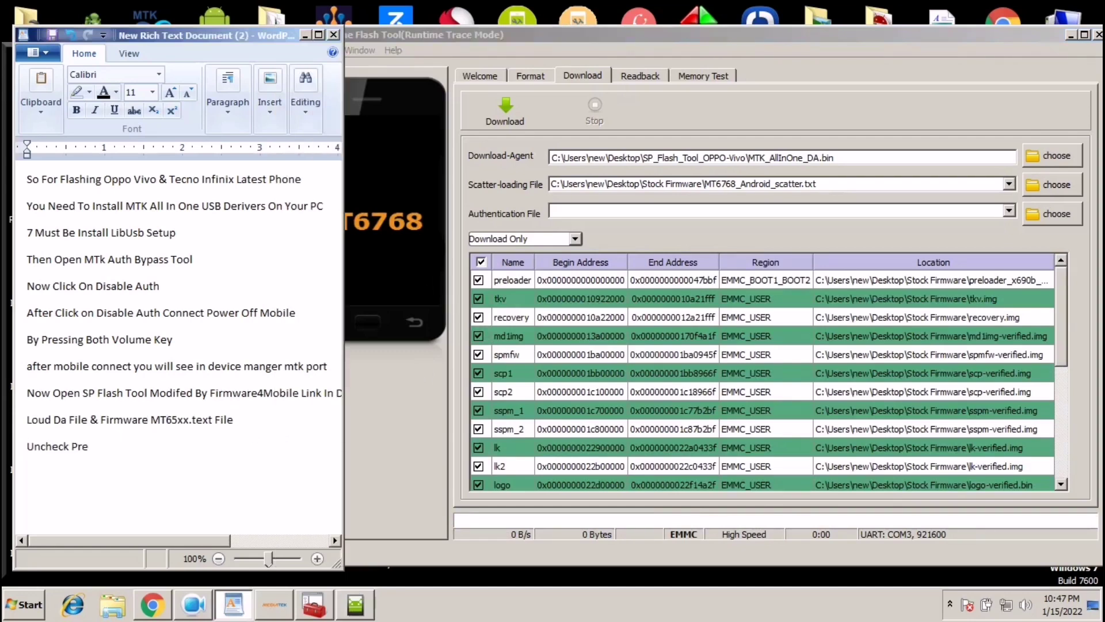
type("loader,d")
type("tpo,tkv,franfs partition")
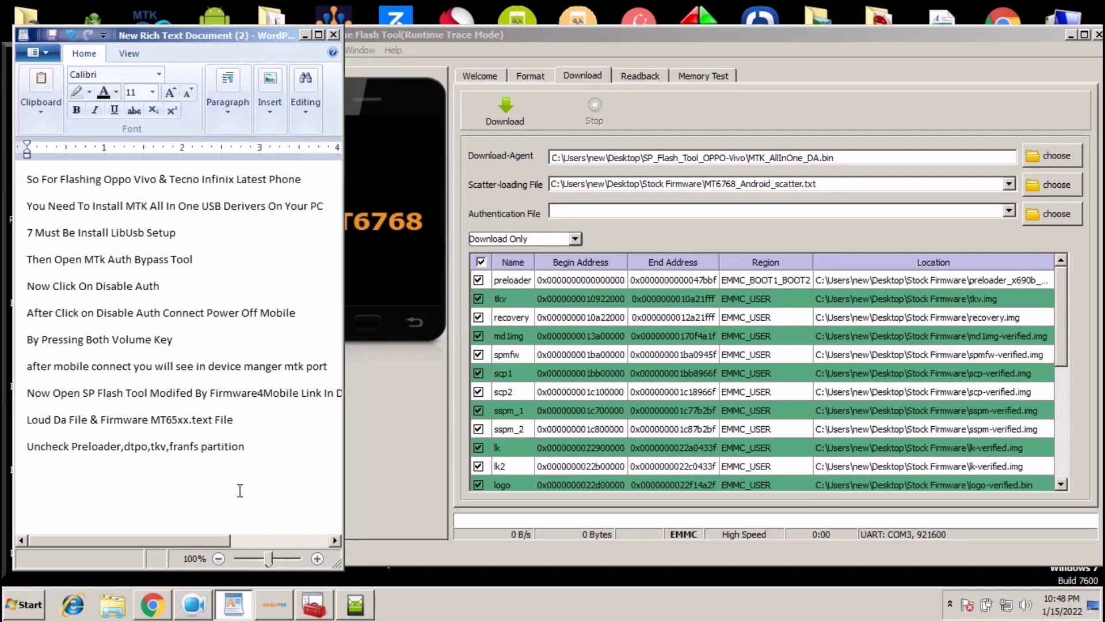
left_click_drag(238, 484, 63, 448)
Step: Exclude the preloader, tkv, dtbo and tranfs partitions from the download list in Smart Phone Flash Tool
left_click(479, 281)
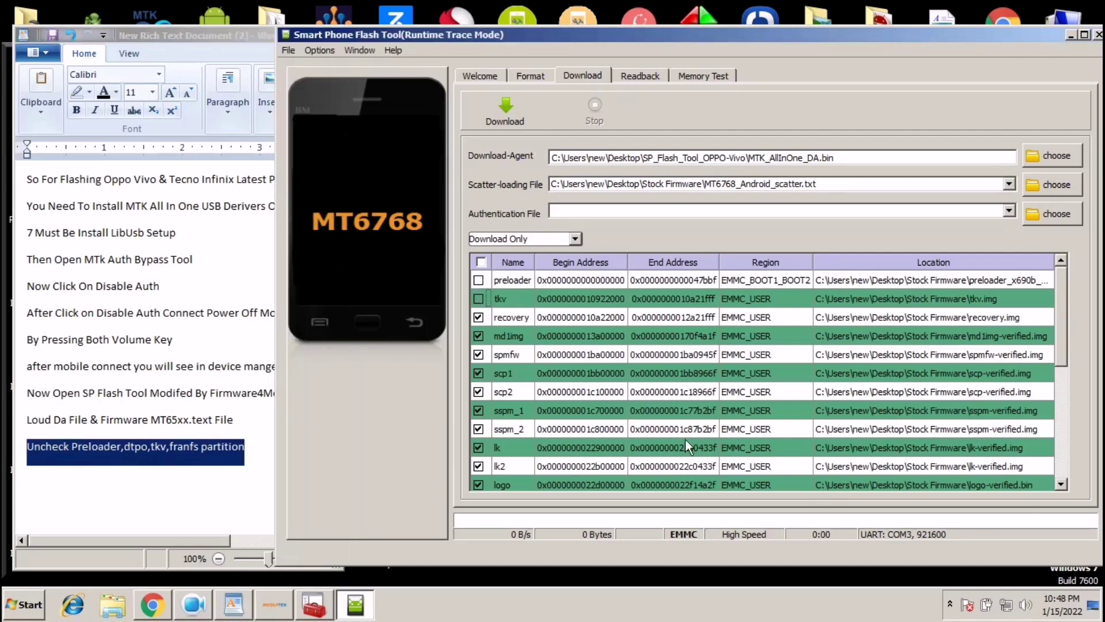
left_click(1064, 483)
left_click(476, 450)
left_click(477, 448)
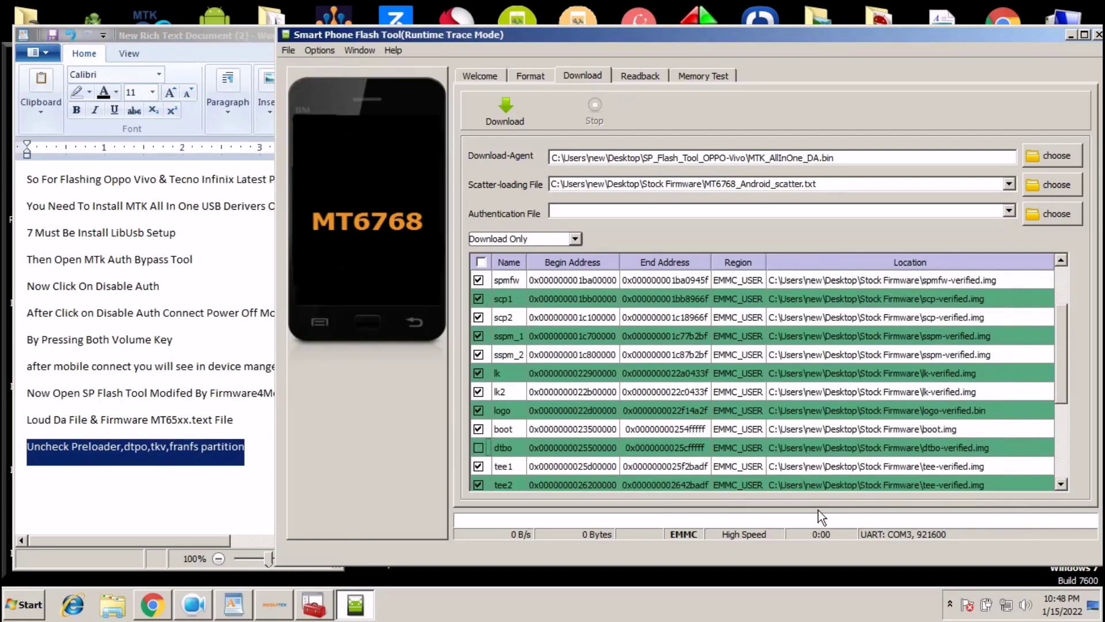
left_click(1059, 484)
left_click(1059, 484)
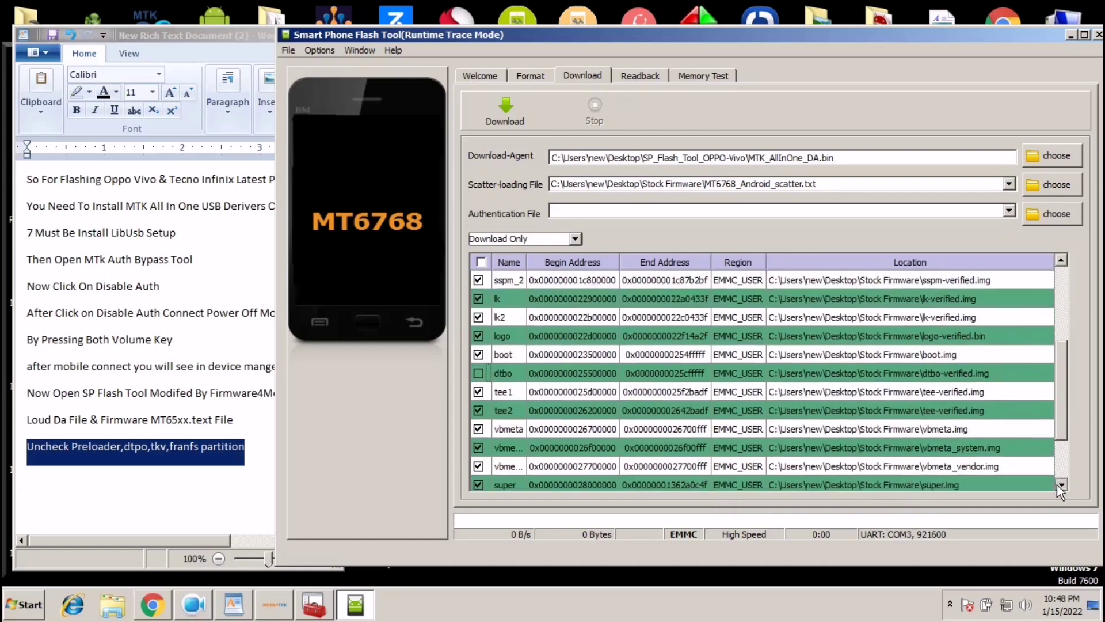
left_click(1059, 484)
left_click(1059, 485)
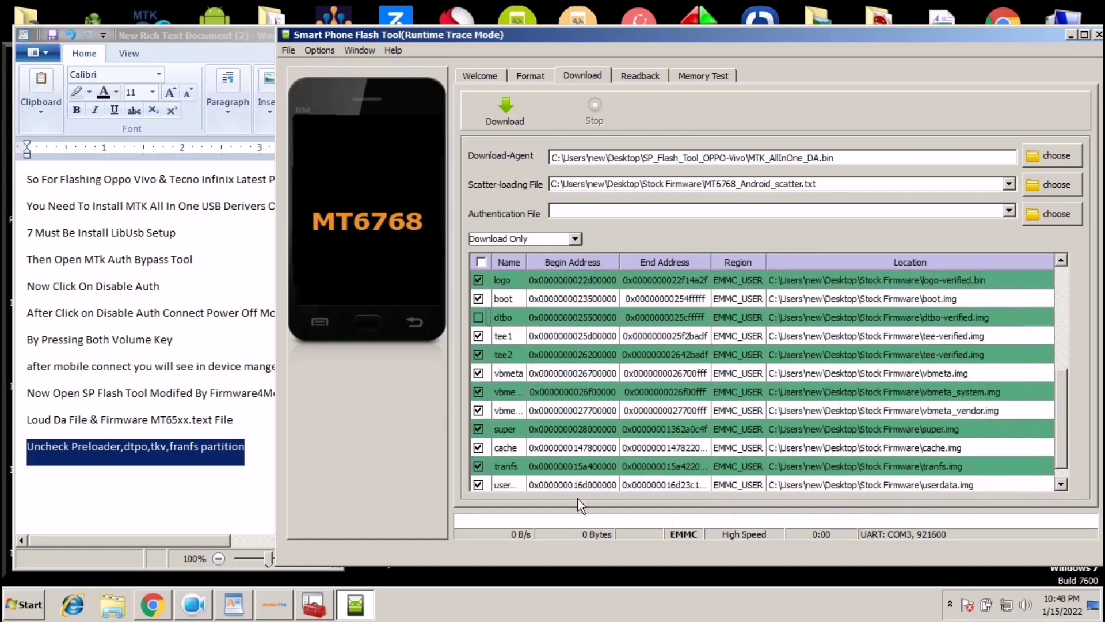
left_click(476, 466)
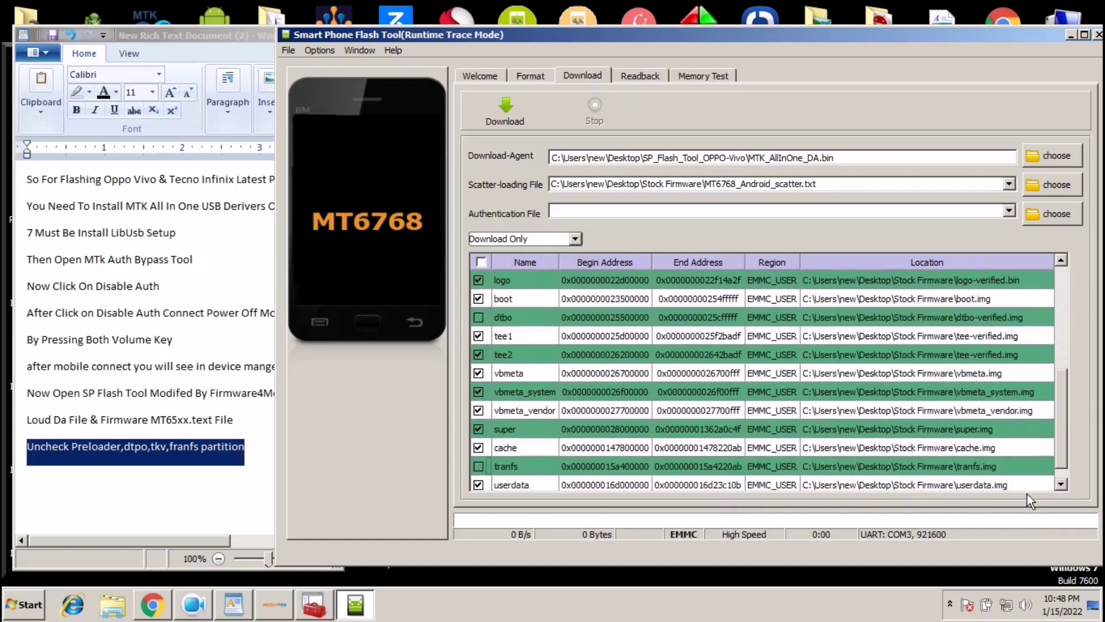
left_click(1059, 483)
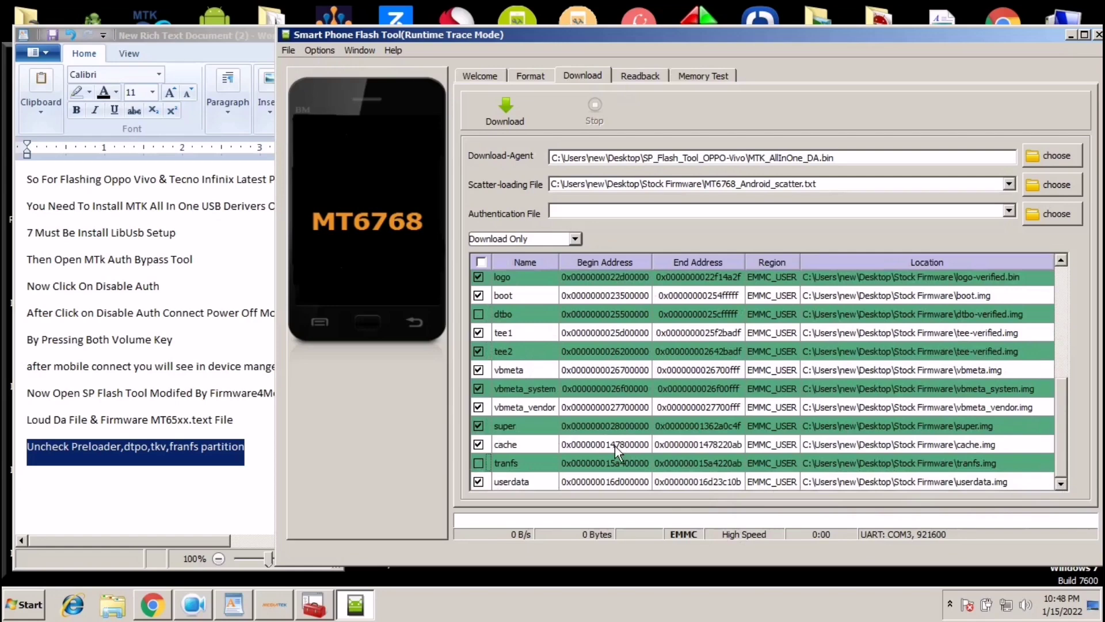
scroll(615, 446, "up", 4)
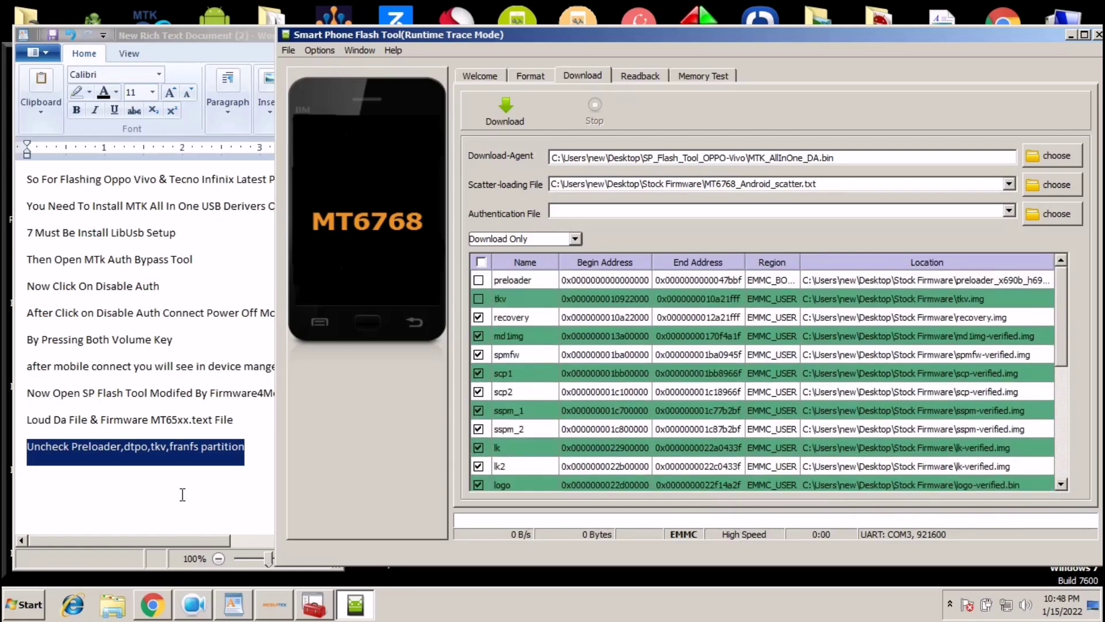
Step: Add the line "Now Click On Option & Follow Me" at the end of the WordPad notes and highlight it
left_click(257, 460)
key("Return")
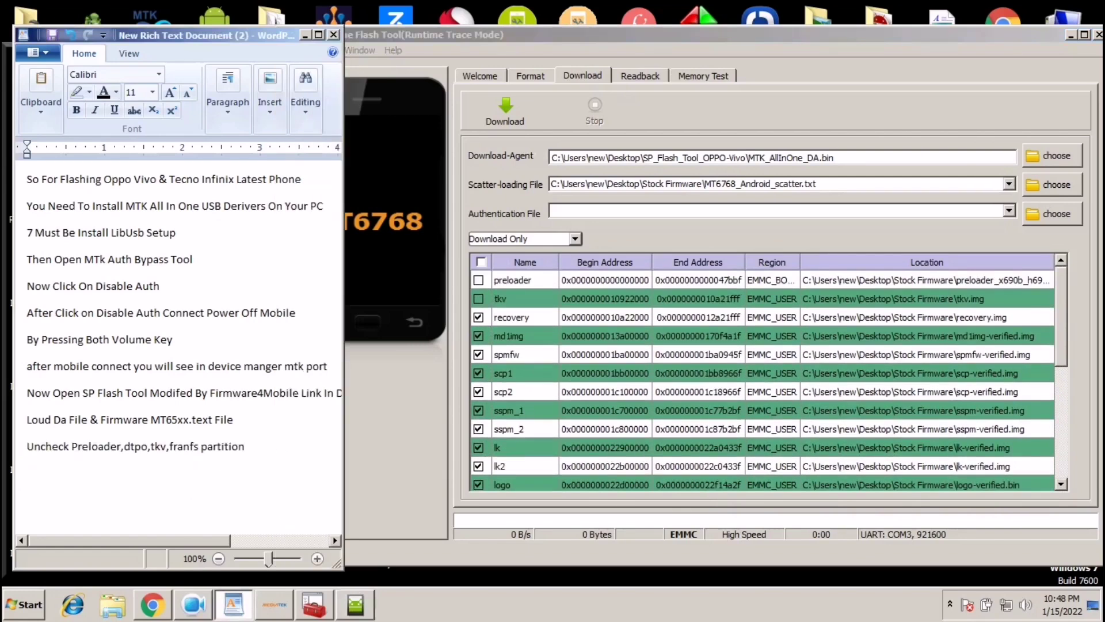
type("Now Open")
key("BackSpace")
key("BackSpace")
key("BackSpace")
key("BackSpace")
key("BackSpace")
type("Click On Optio")
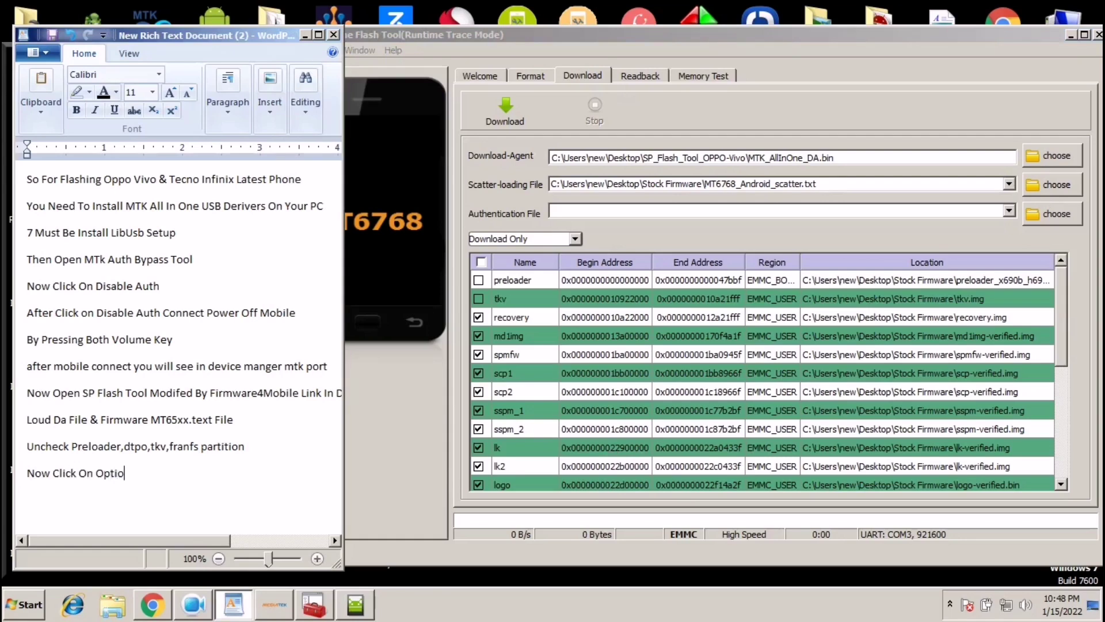
type("n & Follow Me")
triple_click(192, 482)
Step: Open the Connection settings in Smart Phone Flash Tool's options and move the dialog clear of the notes
left_click(413, 36)
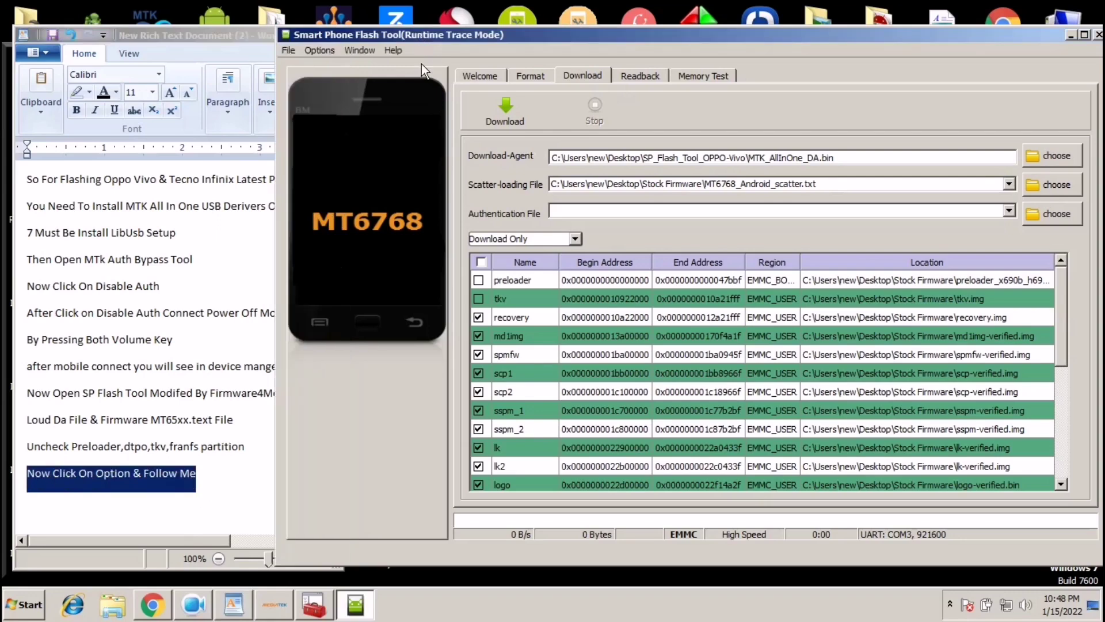
left_click(320, 52)
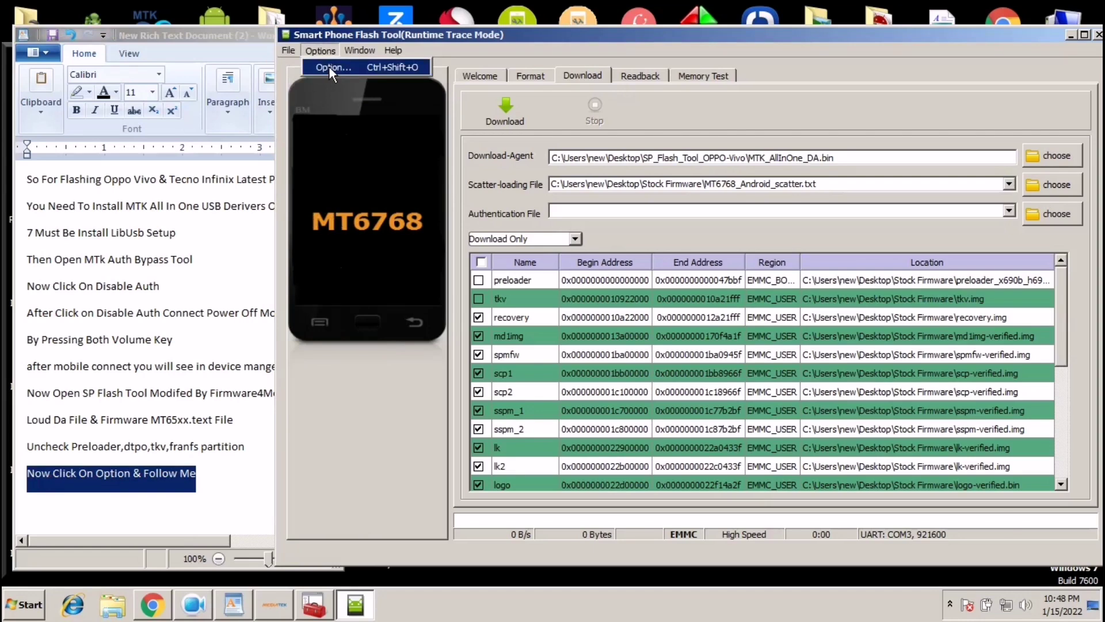
left_click(329, 67)
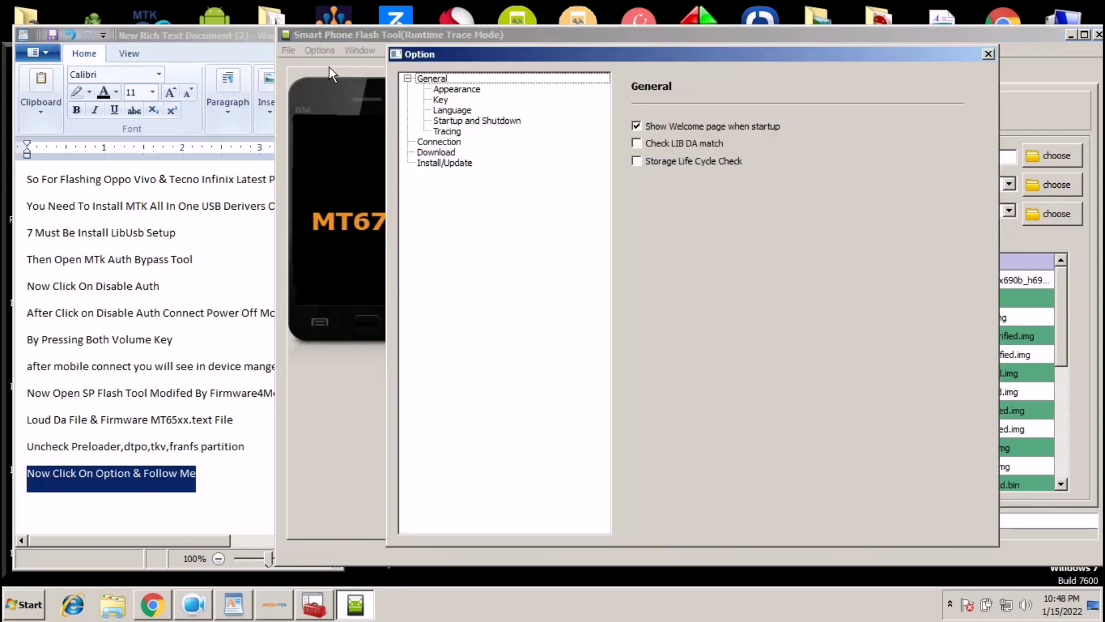
left_click(443, 144)
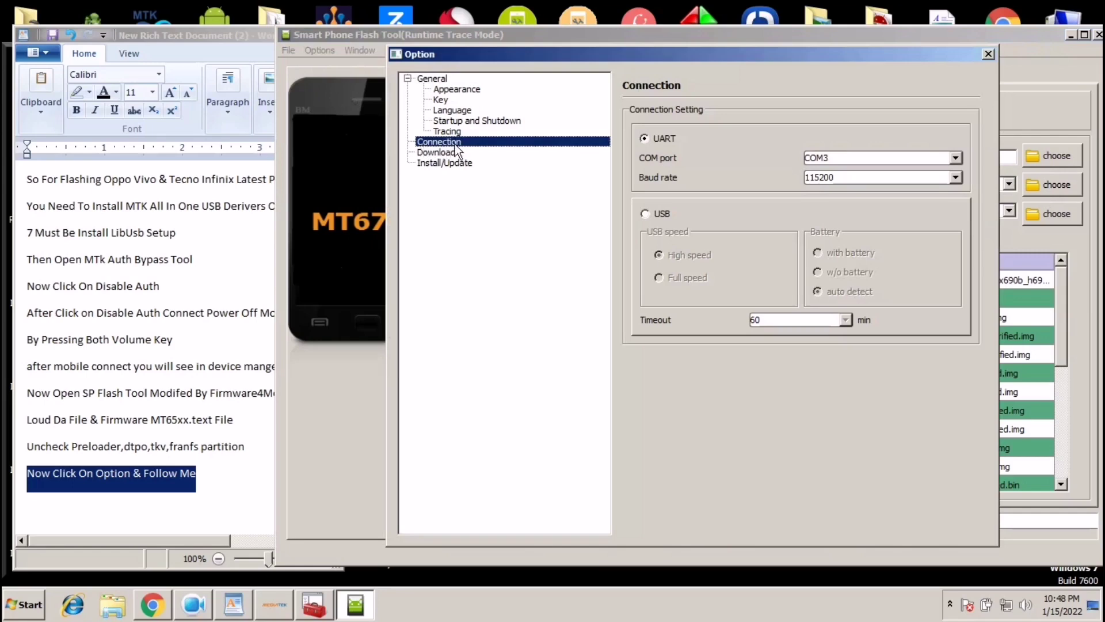
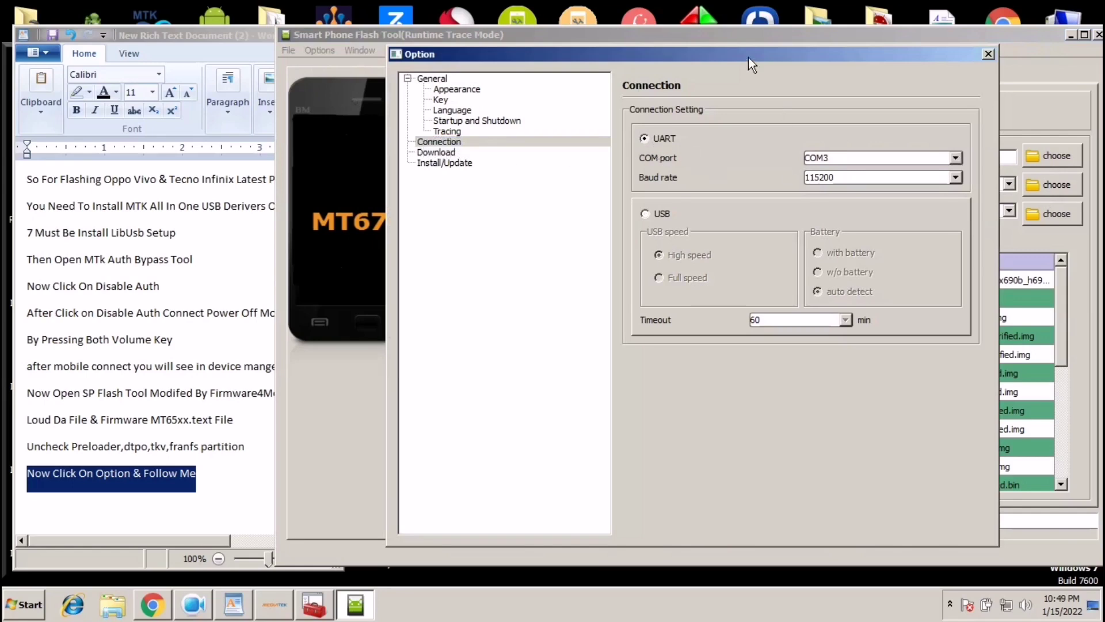
left_click_drag(748, 57, 811, 57)
Step: Add the line "Sekect Your Mobile MTK Port" to the WordPad notes and bring up Device Manager to check the MediaTek USB port
left_click(201, 469)
left_click(201, 471)
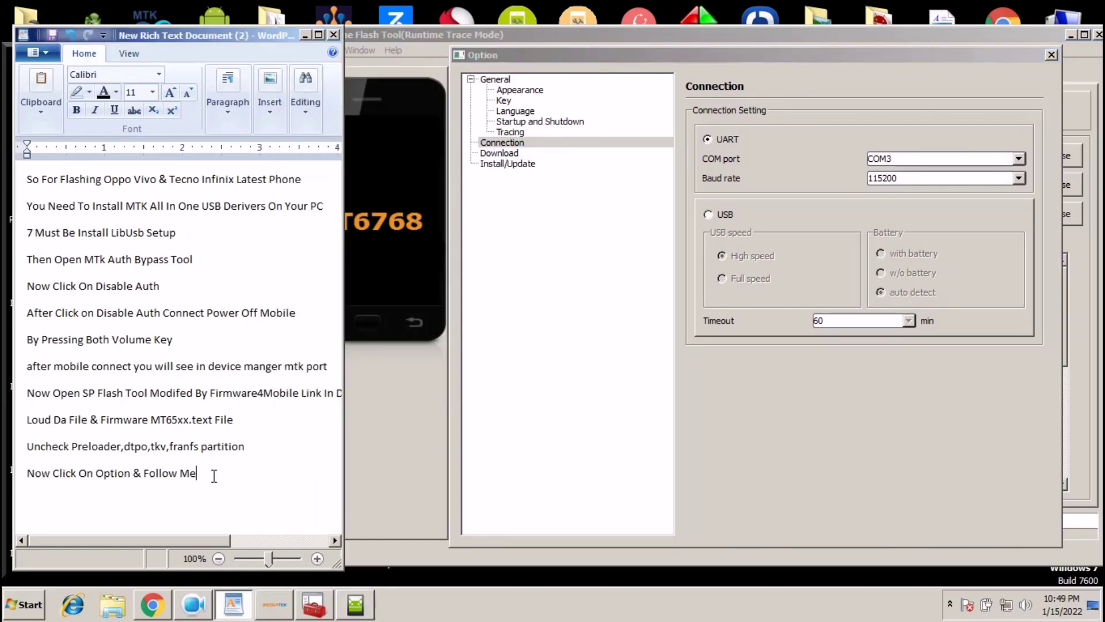
key("Return")
type("Sekect")
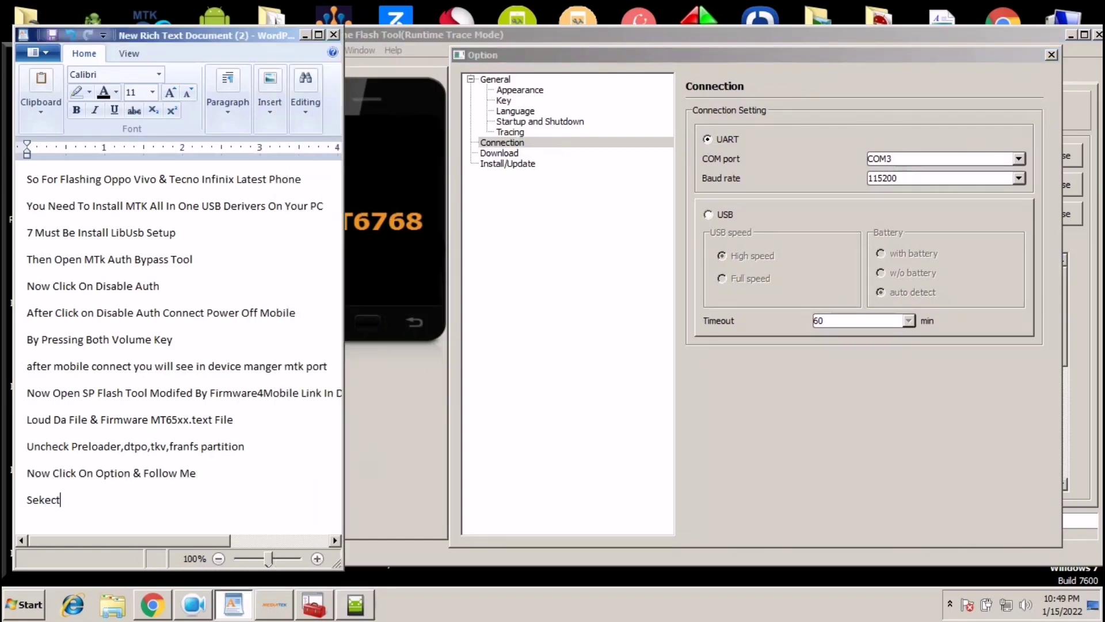
type(" Your Mobile MTK Port")
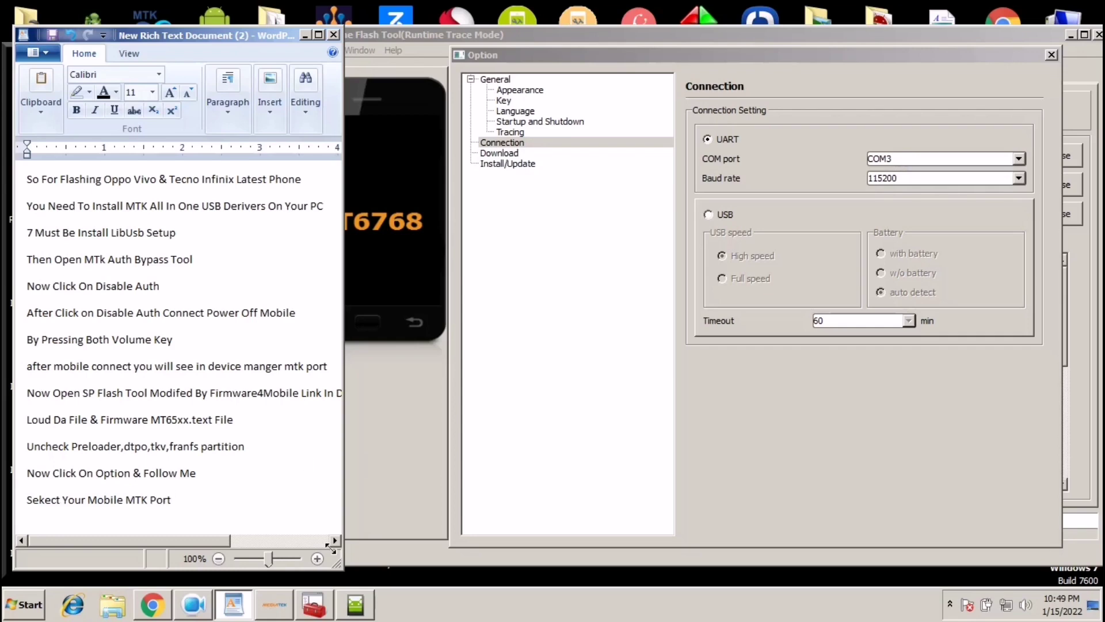
left_click(314, 605)
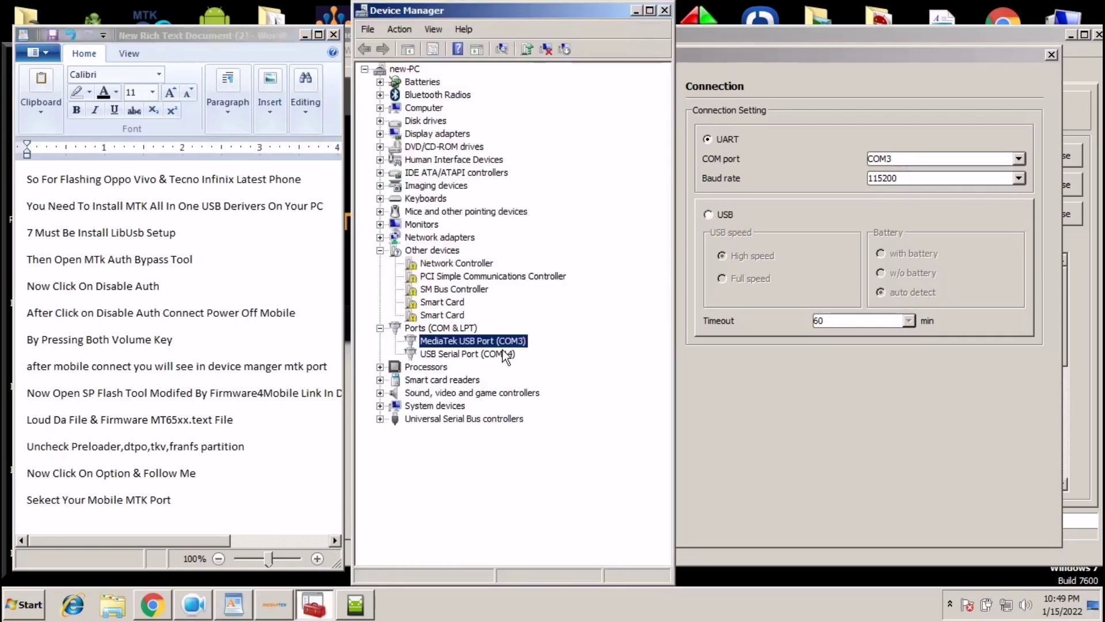
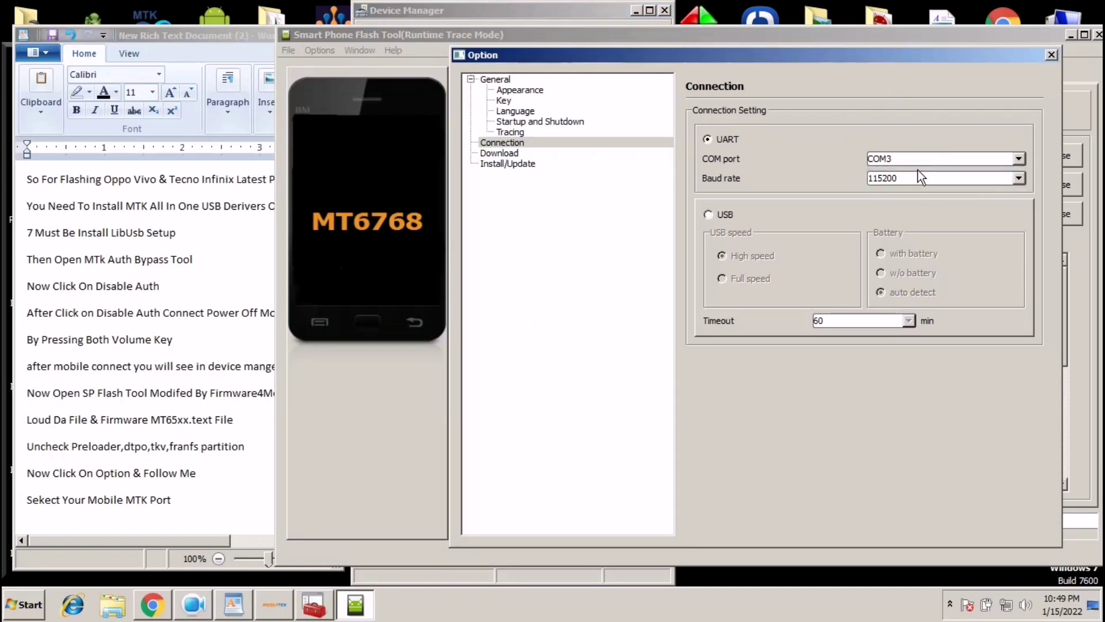
Step: Add the line "Select BuadRate High" at the end of the WordPad notes
left_click(214, 487)
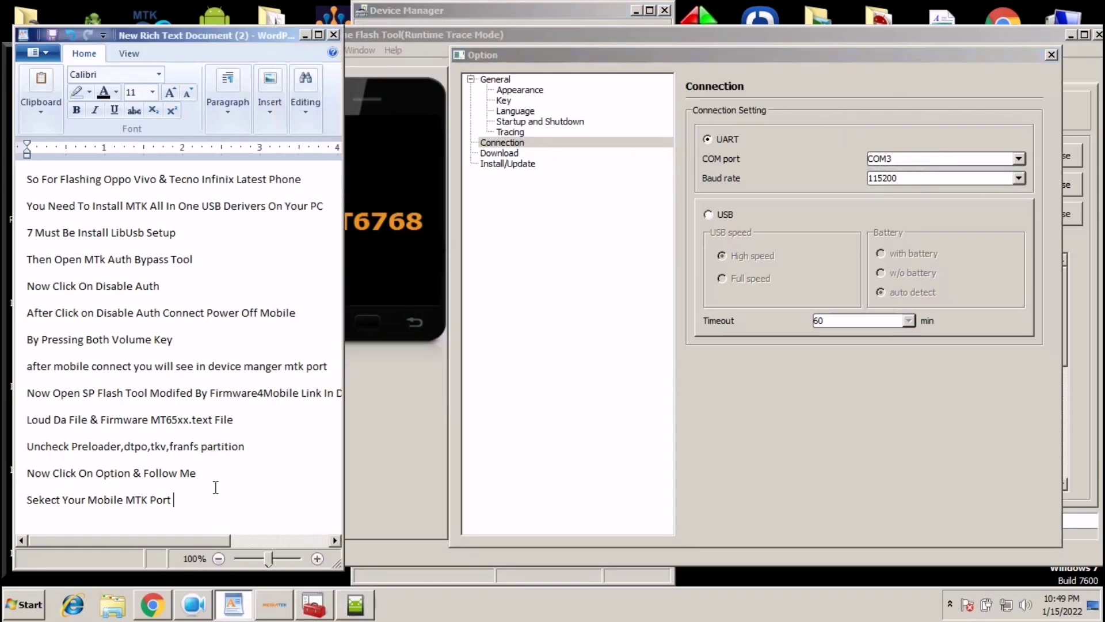
key("Return")
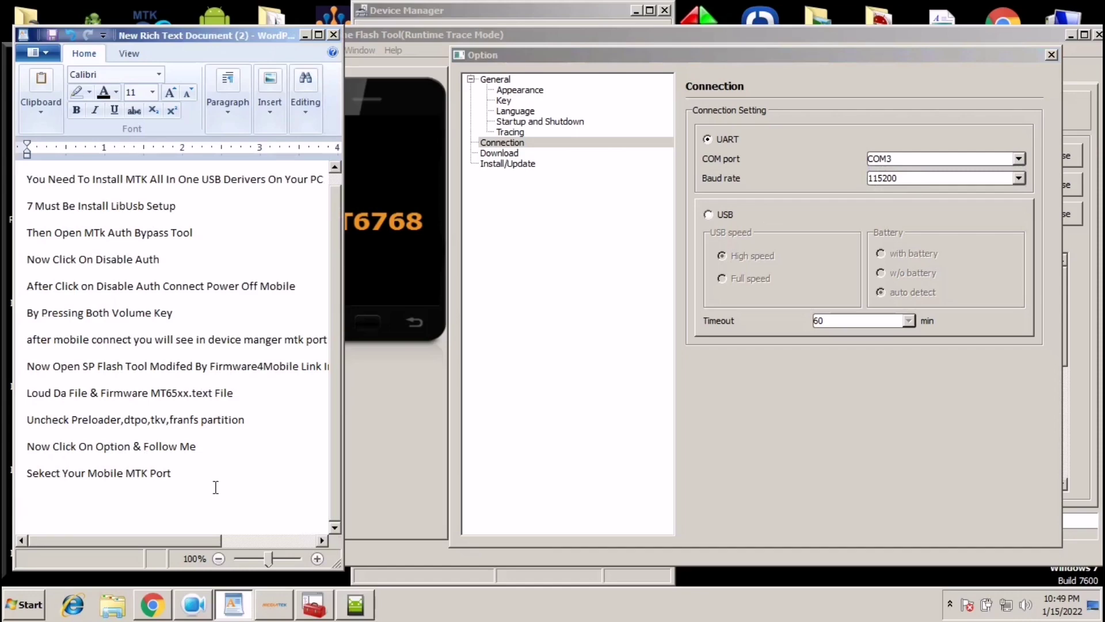
type("Select BuadRate High")
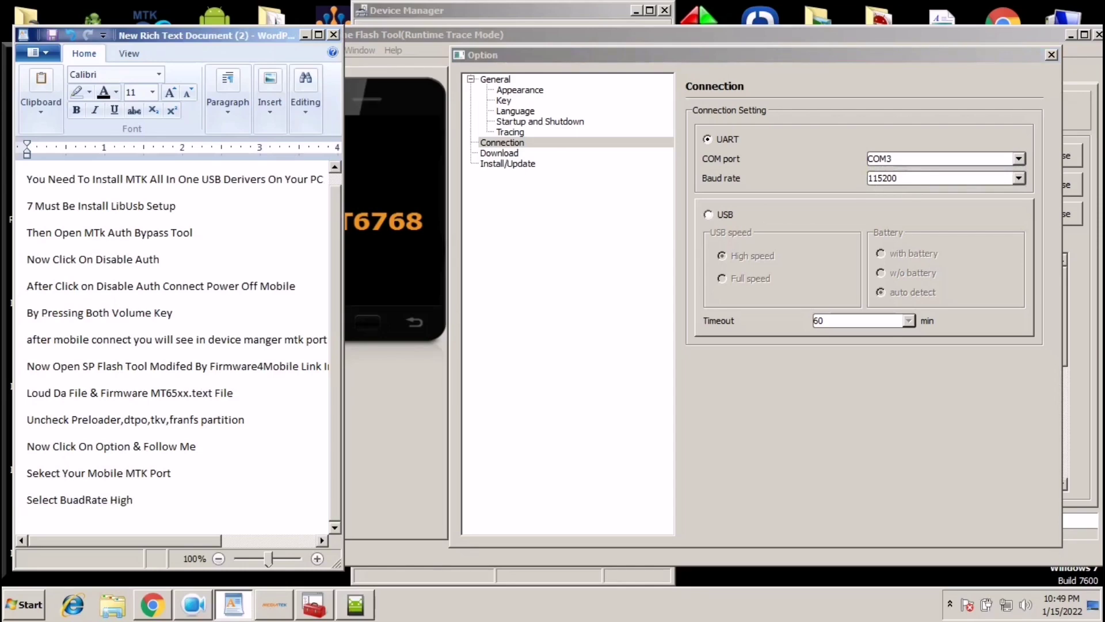
Step: Set the UART baud rate to 921600 in the flash tool's Connection settings and close the options
left_click(921, 183)
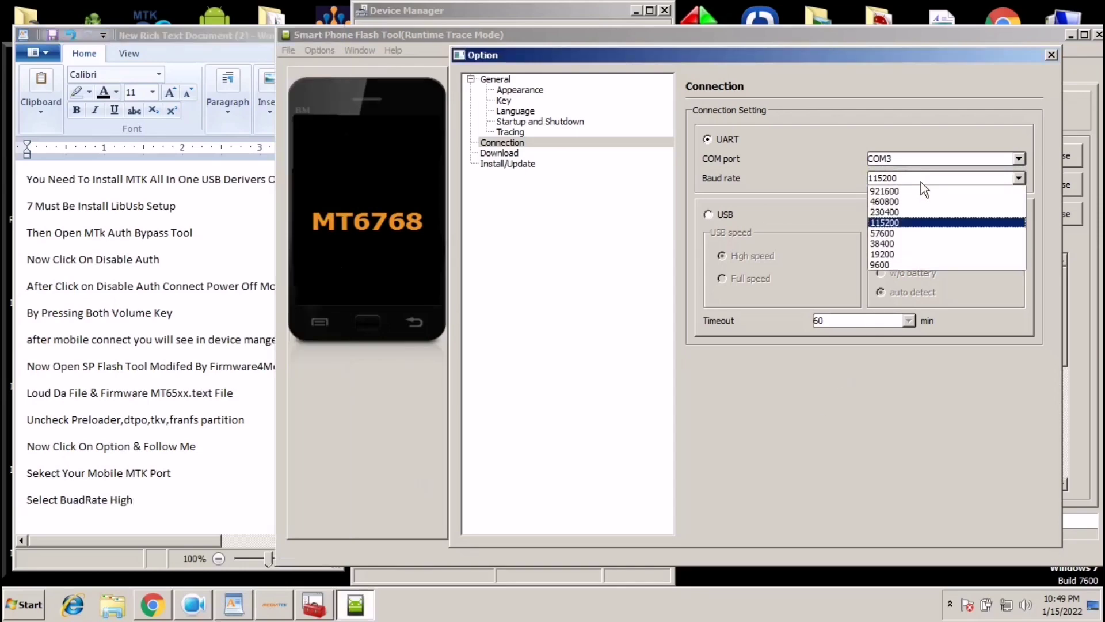
left_click(921, 192)
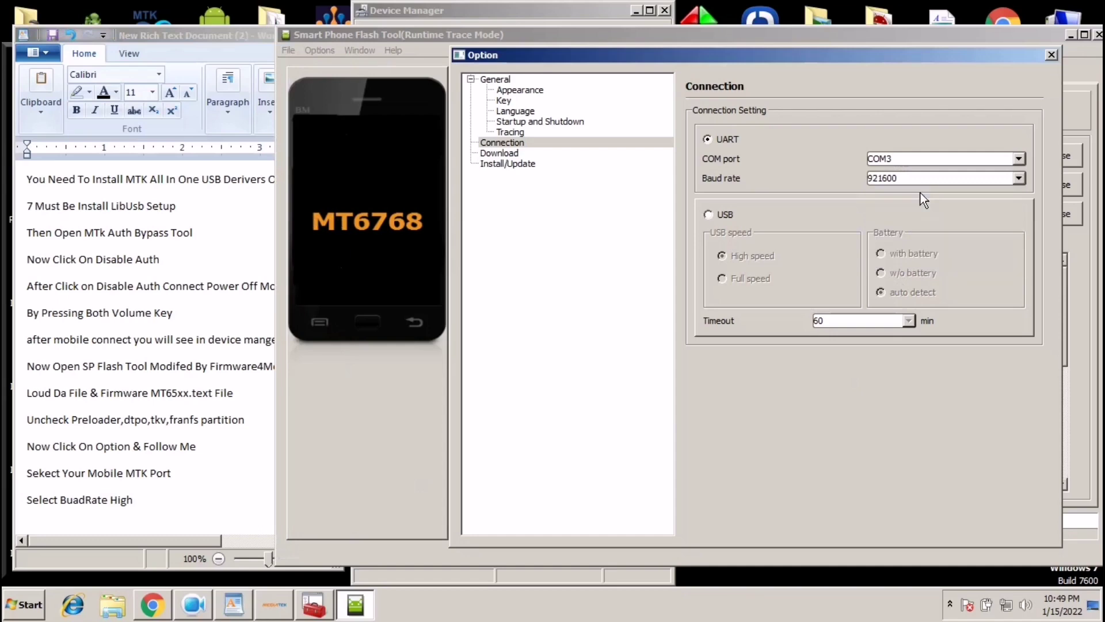
left_click(1050, 55)
Step: Add the line "Now Click On Downlowd" to the WordPad notes, followed by a new empty line
left_click(204, 487)
key("Return")
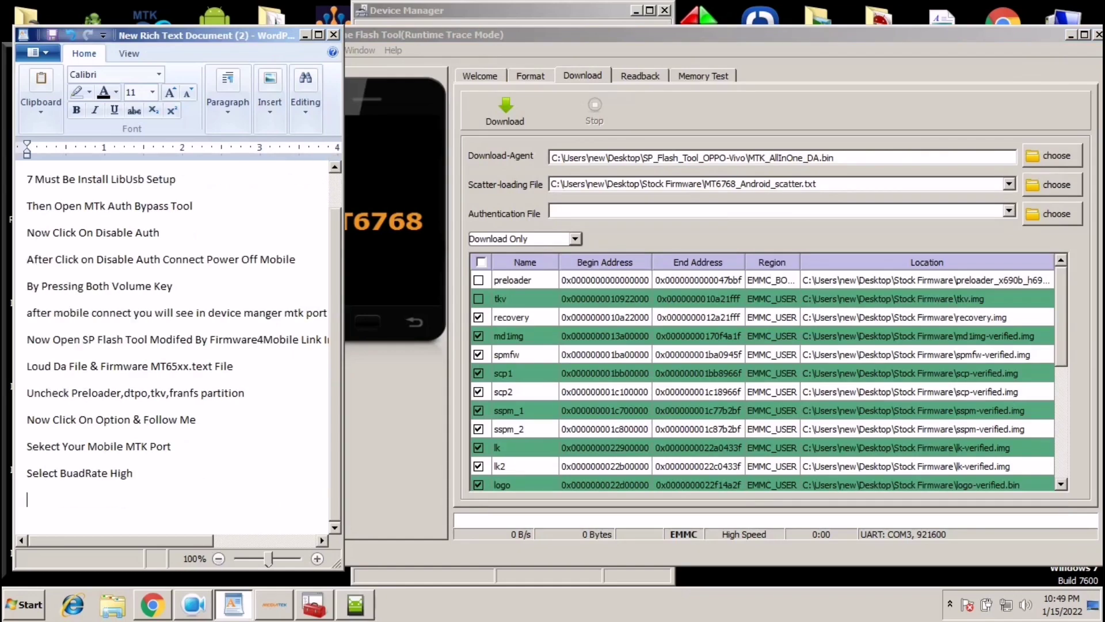
type("Now Click On Downlowd")
key("Return")
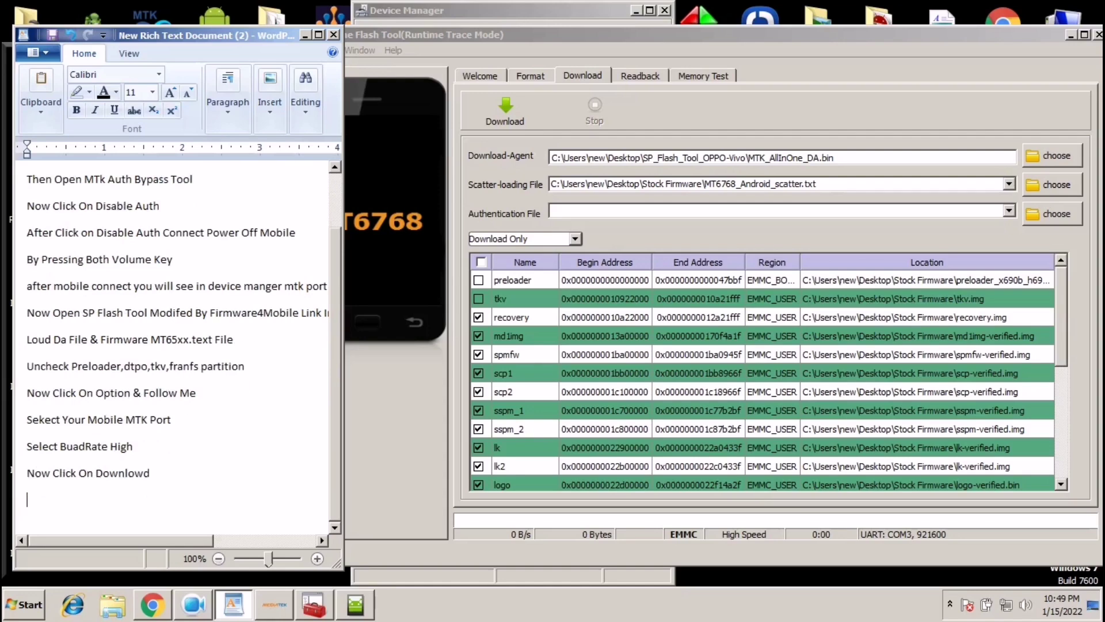
Step: Add the line "Flashing Start" to the WordPad notes and start the firmware download in Smart Phone Flash Tool
type("Flashing Start")
left_click_drag(97, 501, 14, 476)
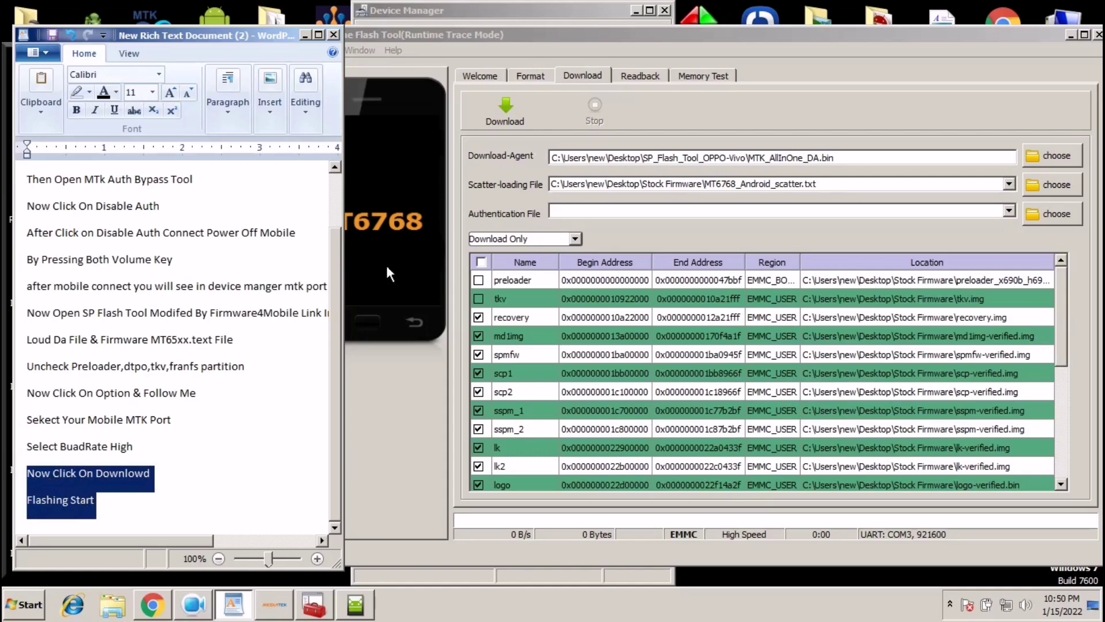
left_click(417, 38)
left_click(484, 112)
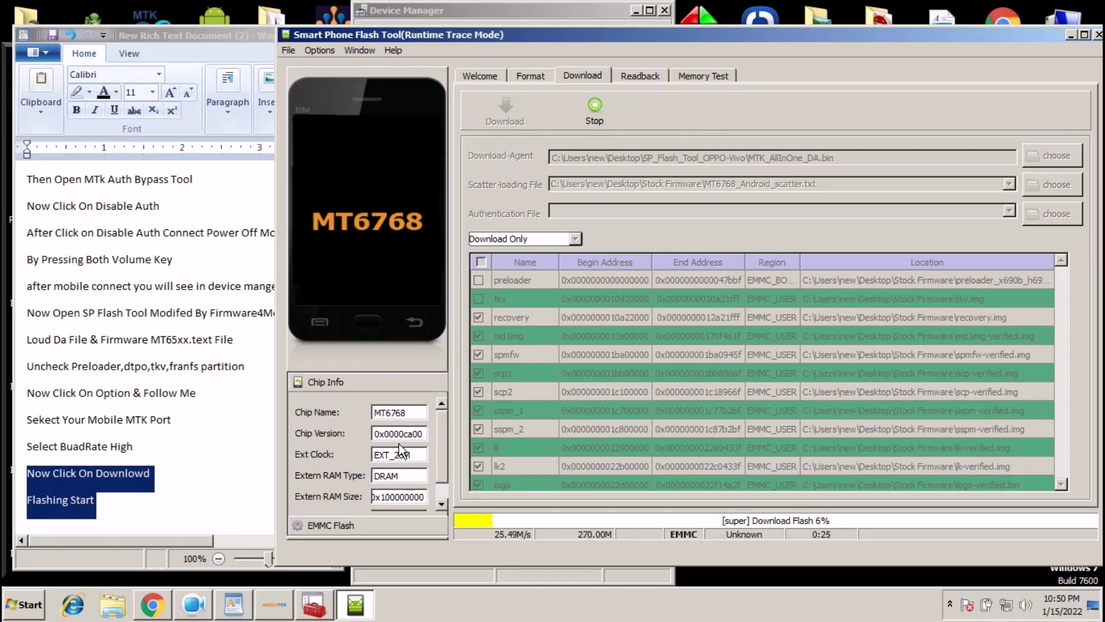
Step: Return to the WordPad notes and add the line "Don,t Forgot To Subscribe & Like" below "Flashing Start"
left_click(166, 513)
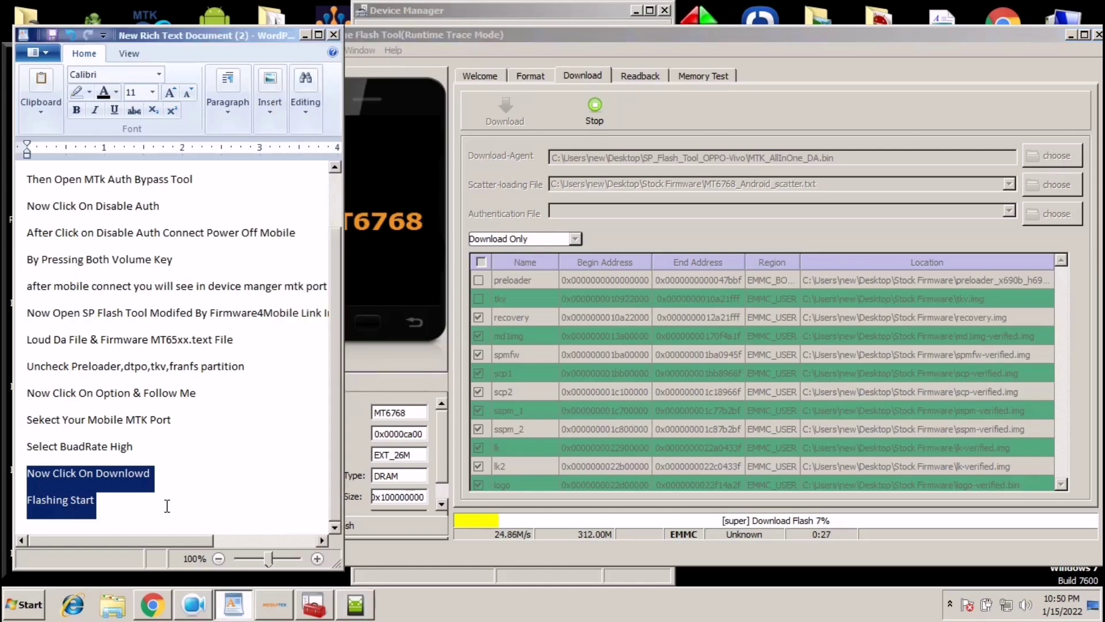
left_click(167, 504)
key("Return")
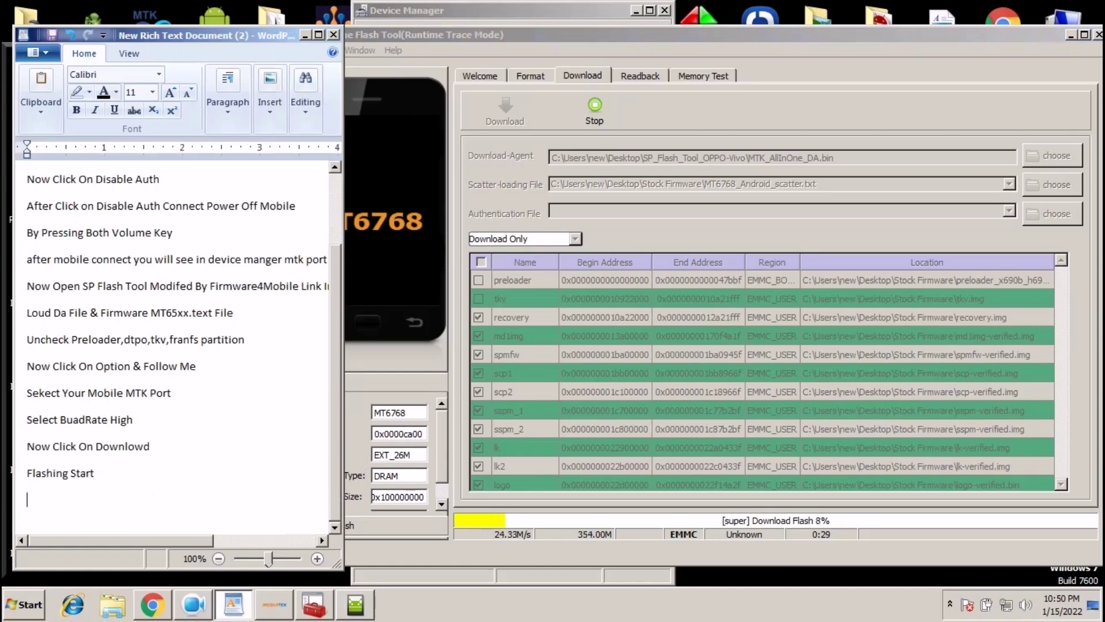
type("Don,t Forgot")
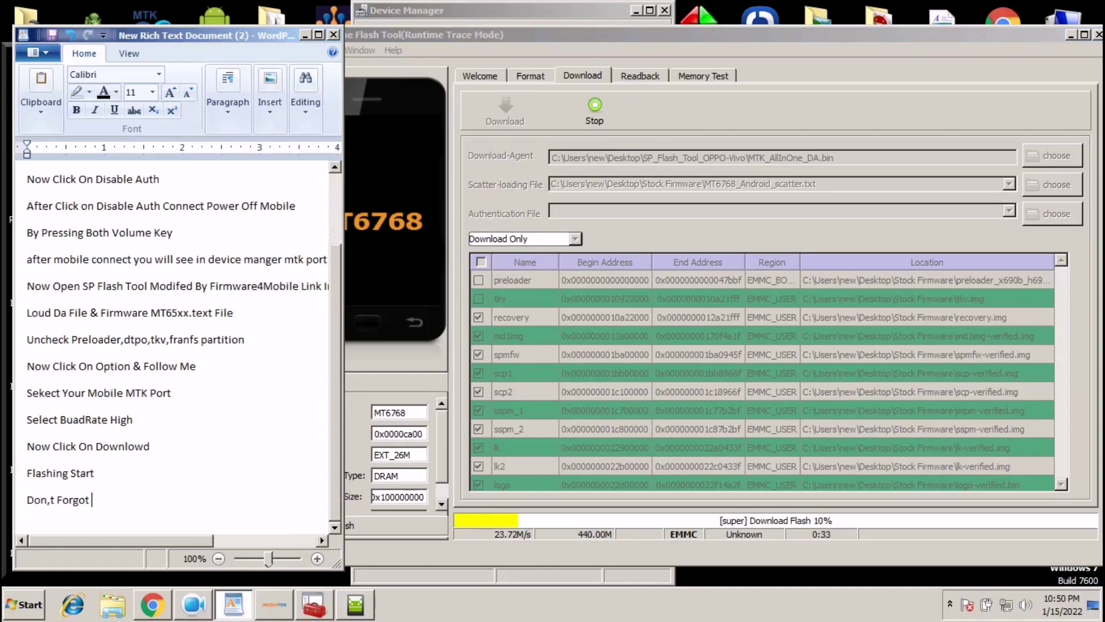
type(" To Subscribe ")
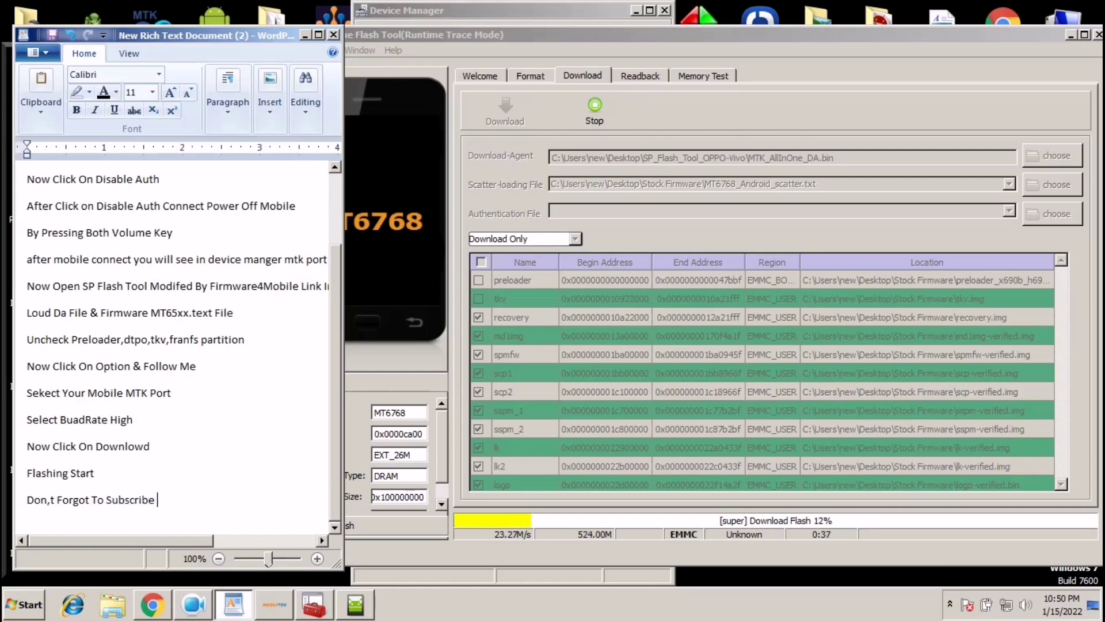
type("& Like M")
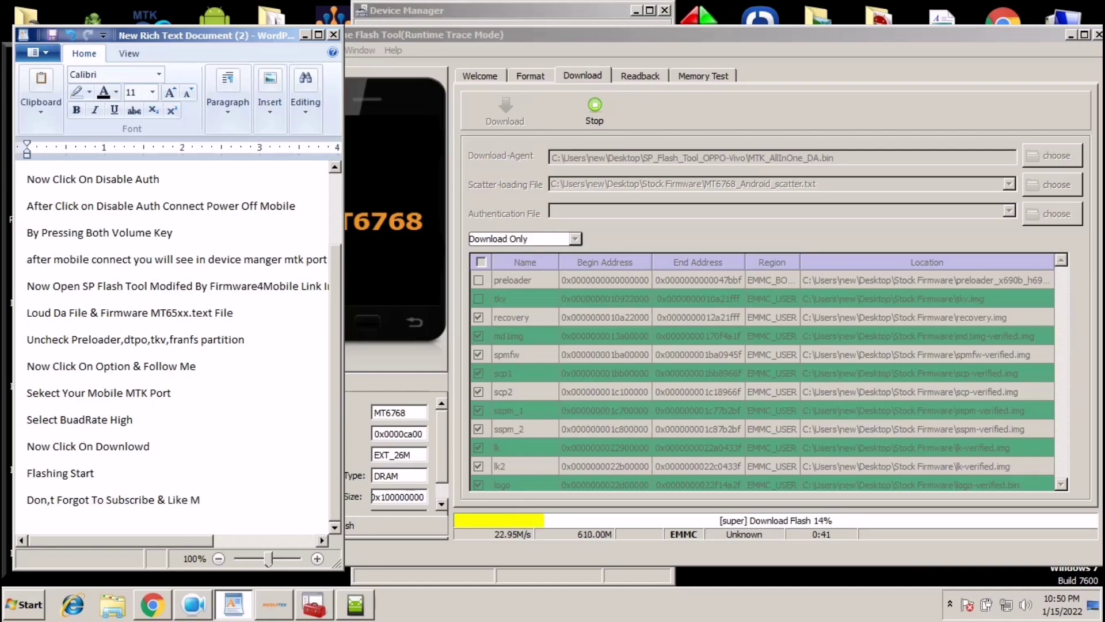
key("BackSpace")
key("BackSpace")
Step: Make the whole text of the WordPad notes bold
left_click_drag(188, 507, 30, 168)
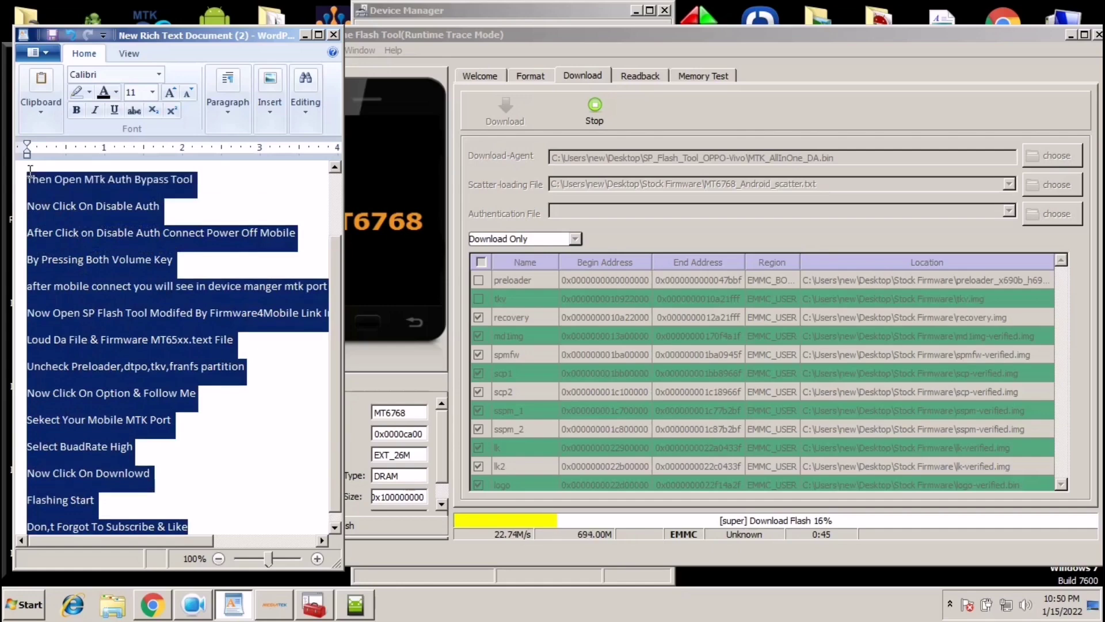
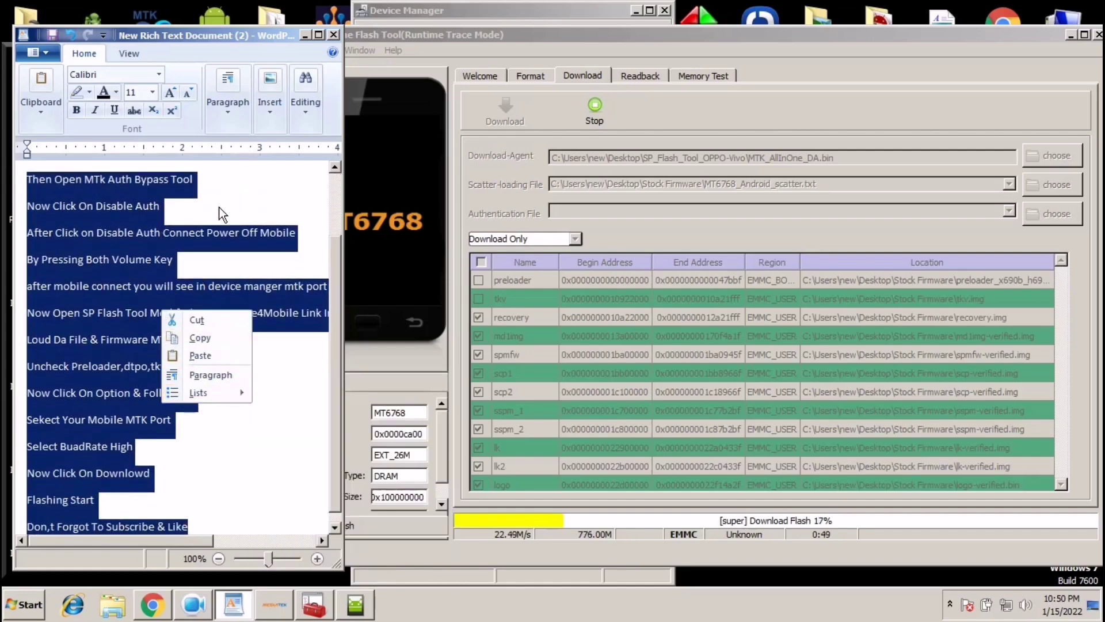
left_click(218, 206)
left_click(154, 452)
left_click_drag(218, 532, 5, 134)
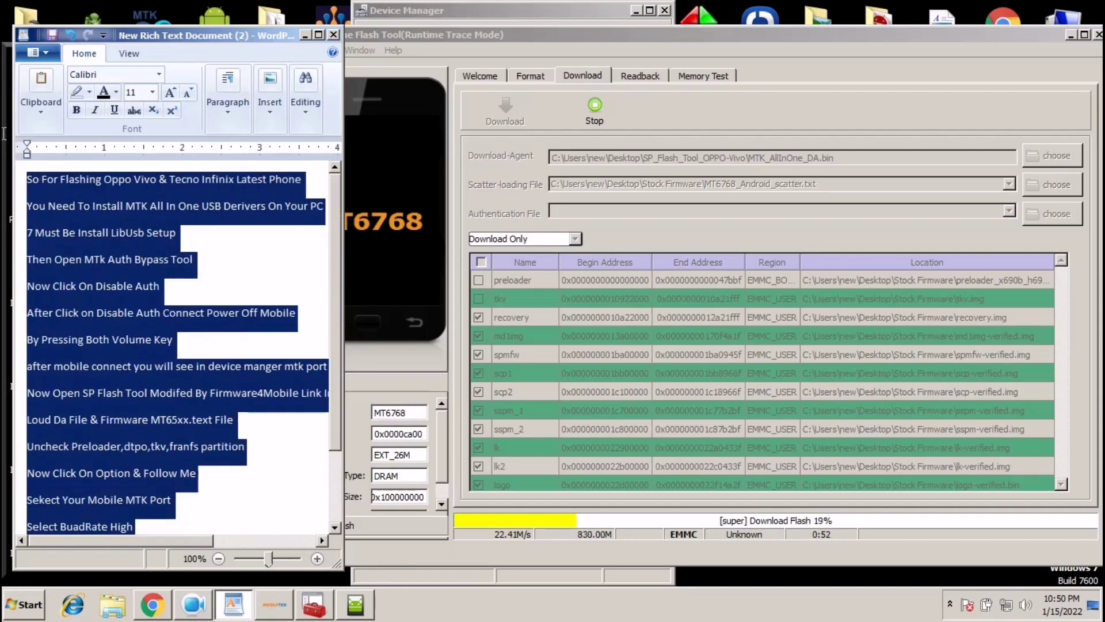
left_click(77, 109)
left_click(266, 489)
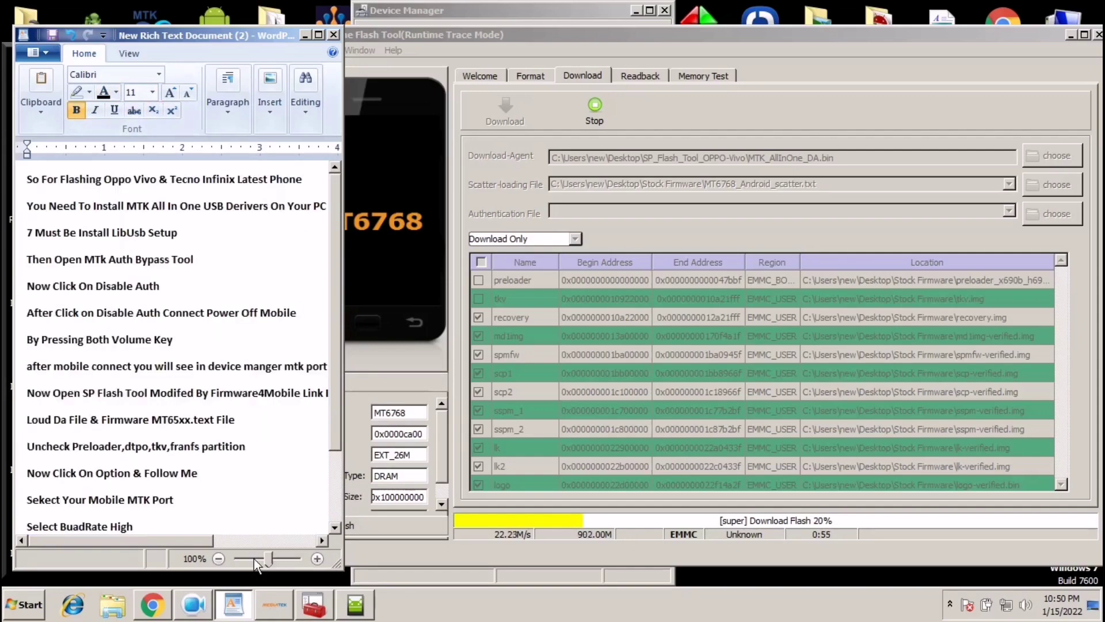
Step: Set the font size of all the lines in the WordPad notes to 18
left_click(220, 555)
left_click(220, 555)
left_click(220, 555)
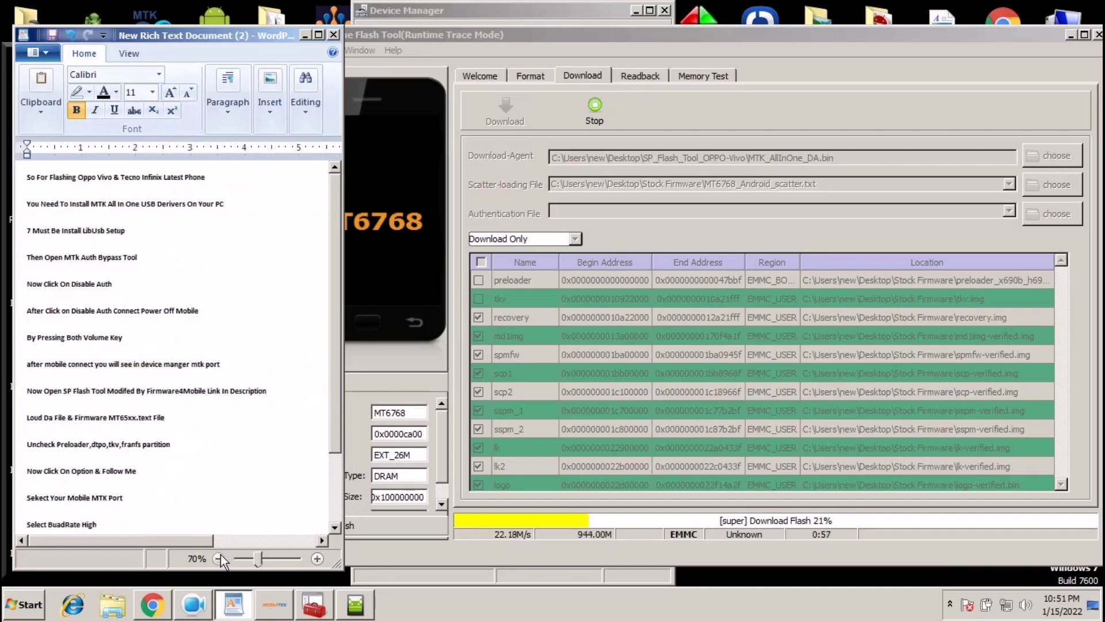
left_click_drag(157, 530, 27, 230)
left_click(144, 371)
right_click(143, 373)
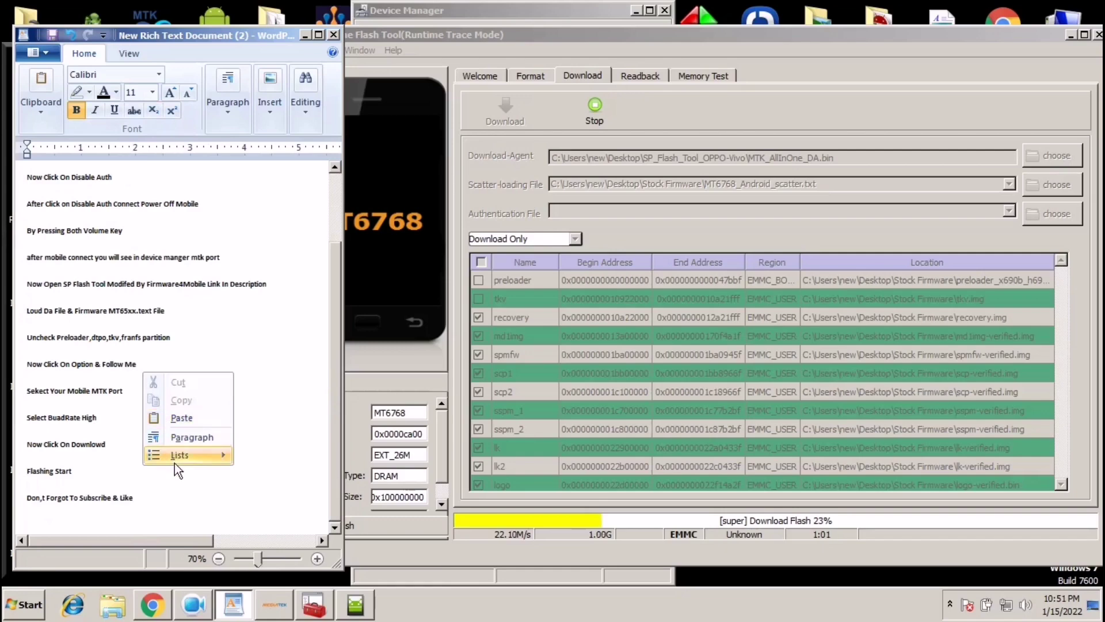
left_click(113, 486)
left_click_drag(138, 514, 2, 161)
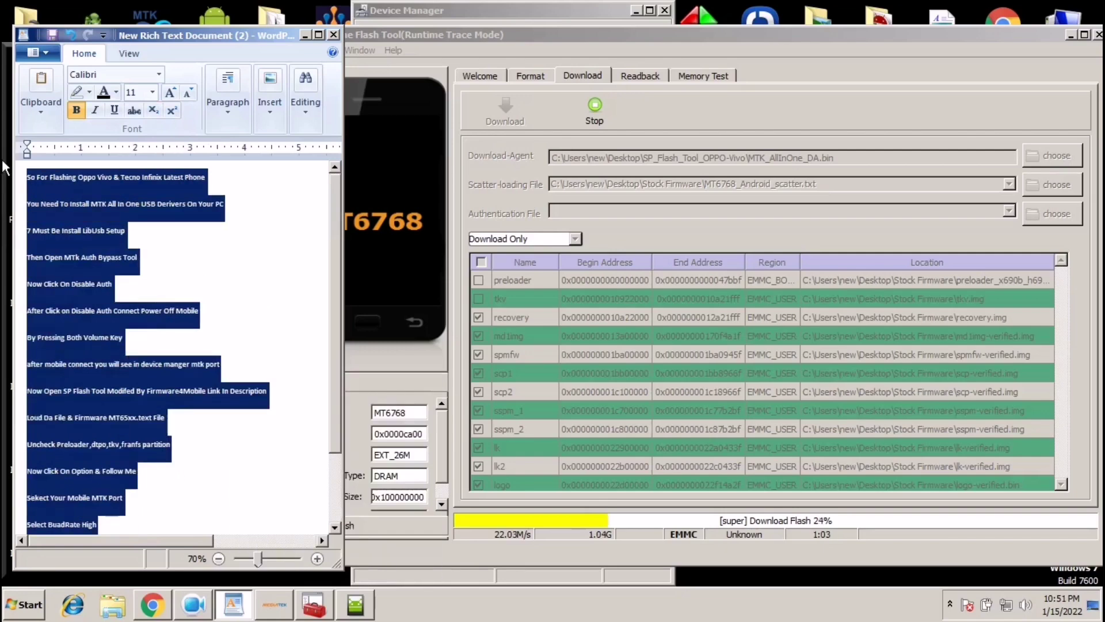
left_click(152, 92)
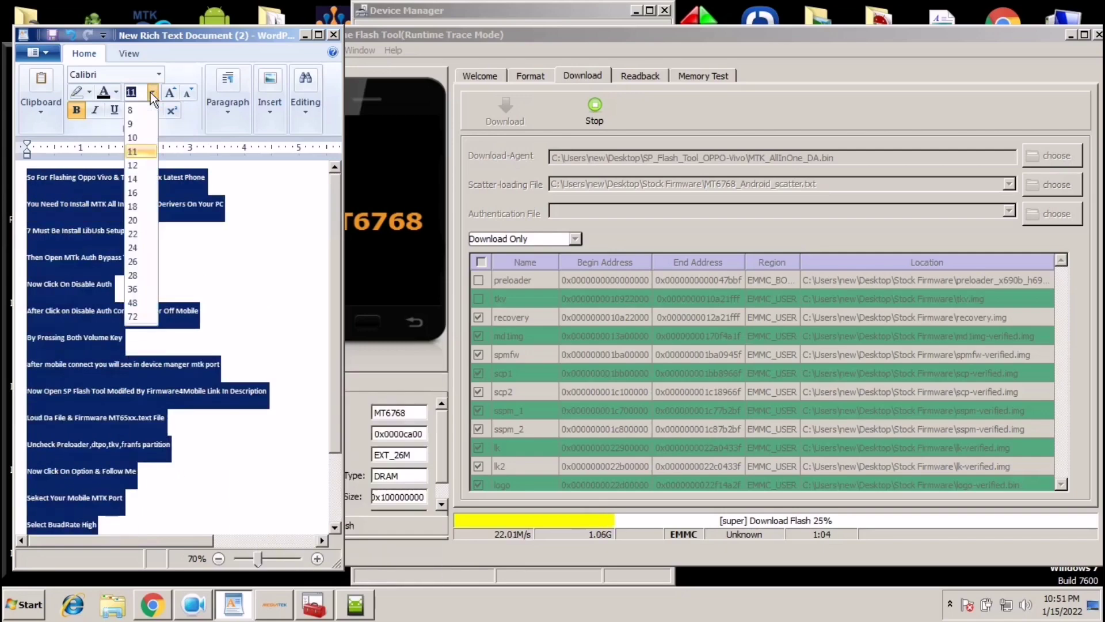
left_click(141, 206)
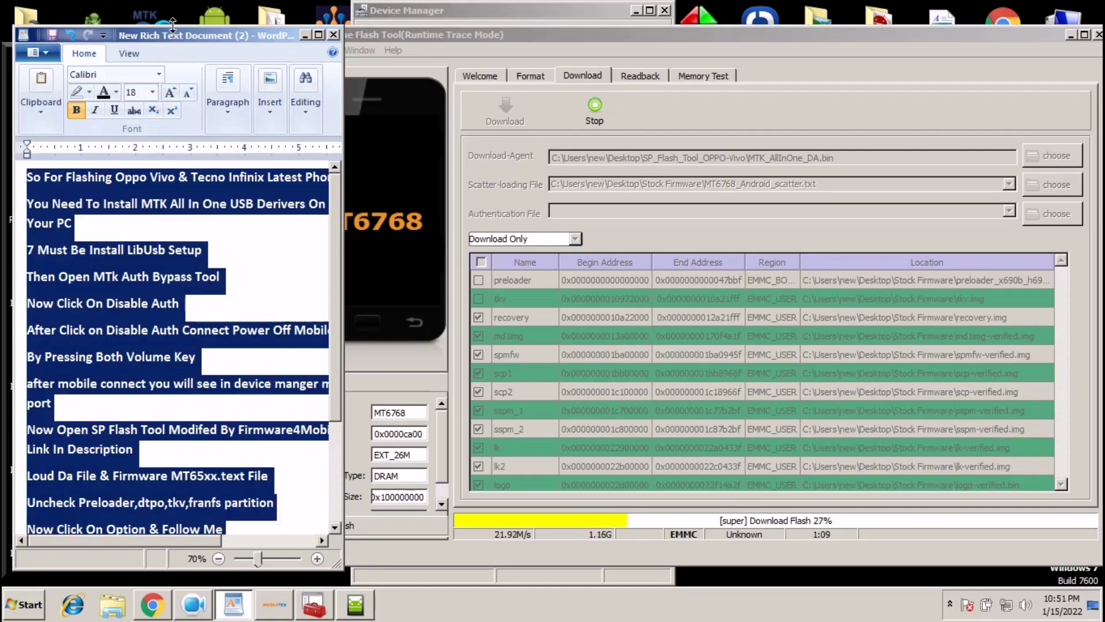
Step: Enlarge the WordPad window upward and sideways and set its zoom to 60% so the notes fit
left_click_drag(174, 30, 173, 10)
left_click_drag(344, 95, 411, 94)
left_click(284, 573)
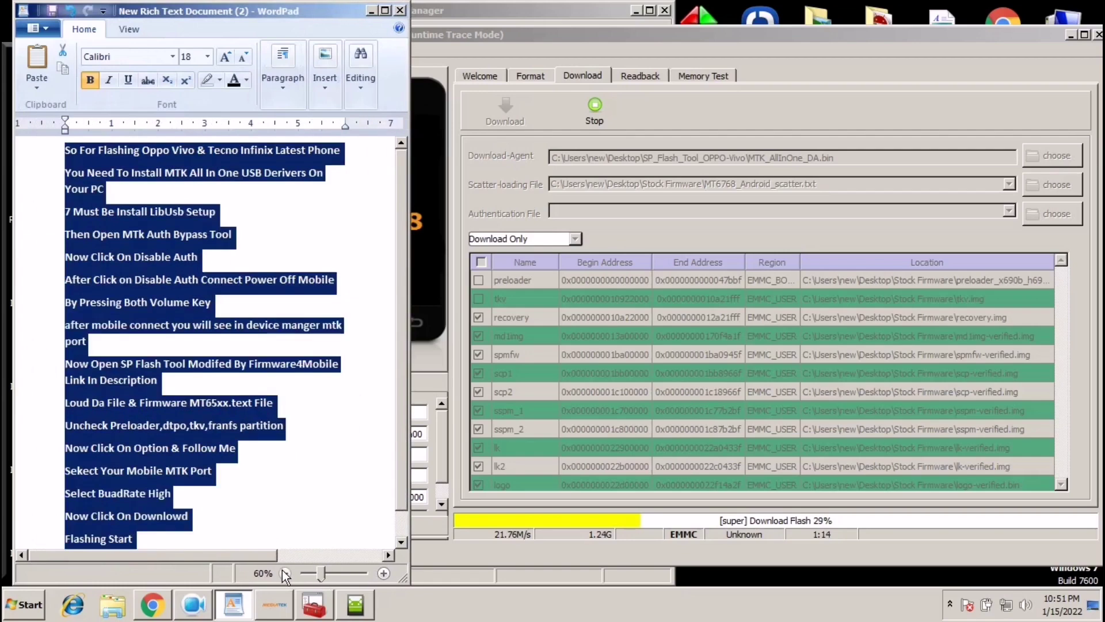
left_click(284, 572)
left_click(383, 573)
left_click(328, 414)
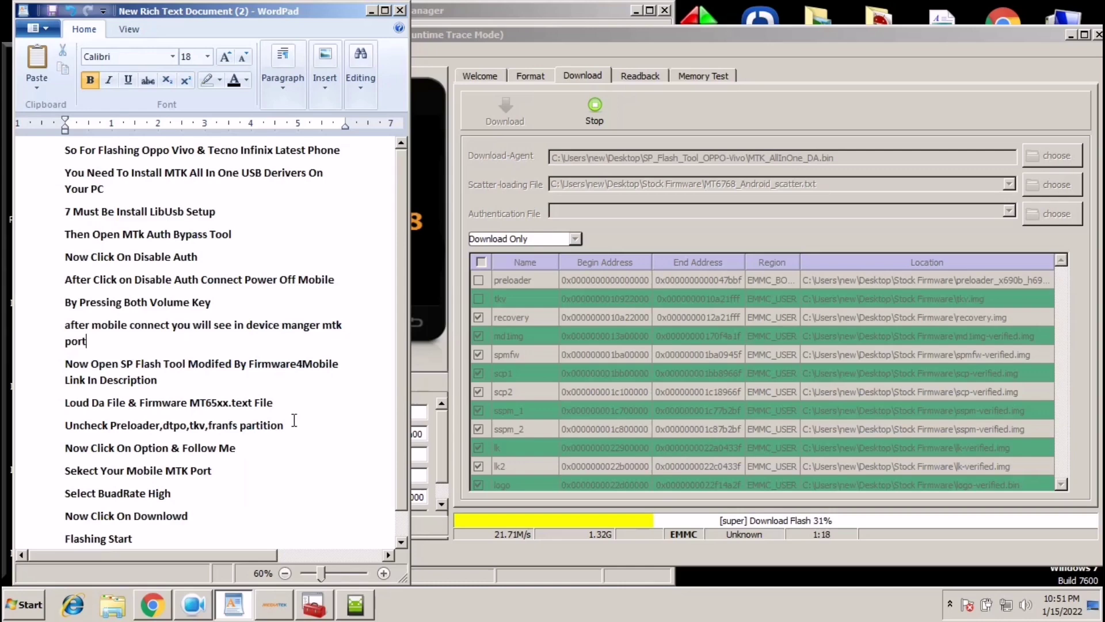
Step: Remove the stray "7" from the start of the line "Must Be Install LibUsb Setup"
left_click(55, 157)
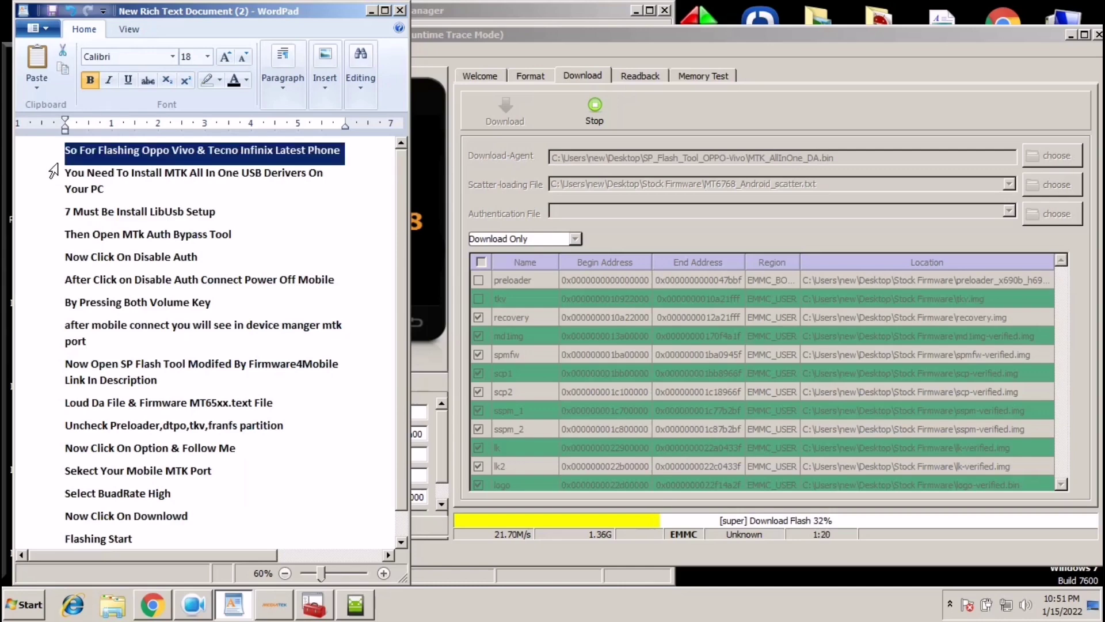
left_click(55, 174)
left_click(57, 192)
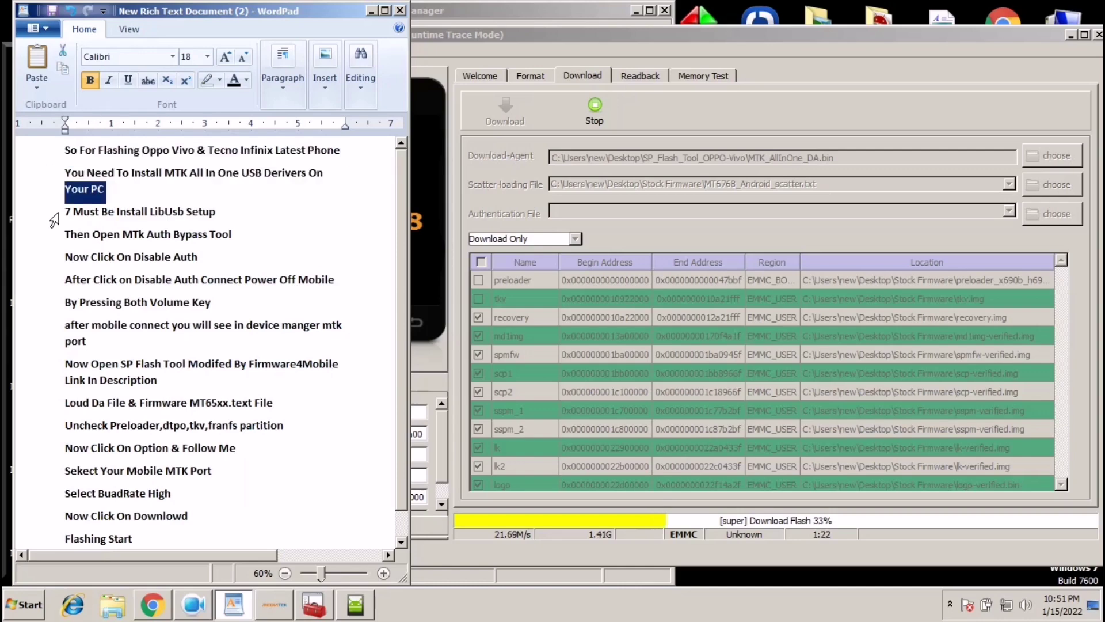
left_click(55, 214)
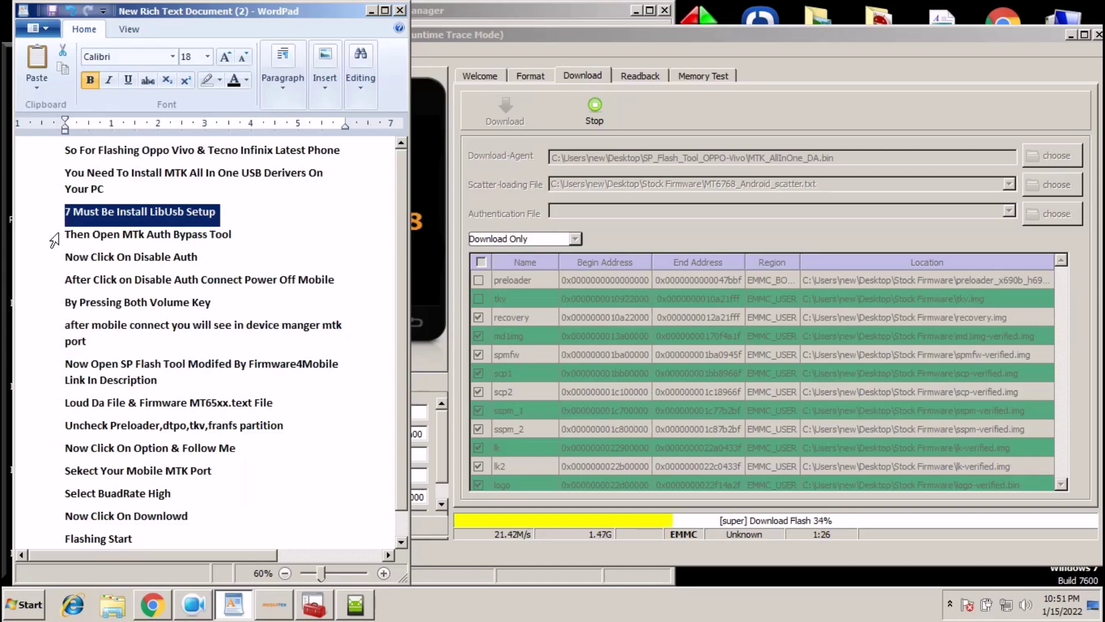
left_click(74, 212)
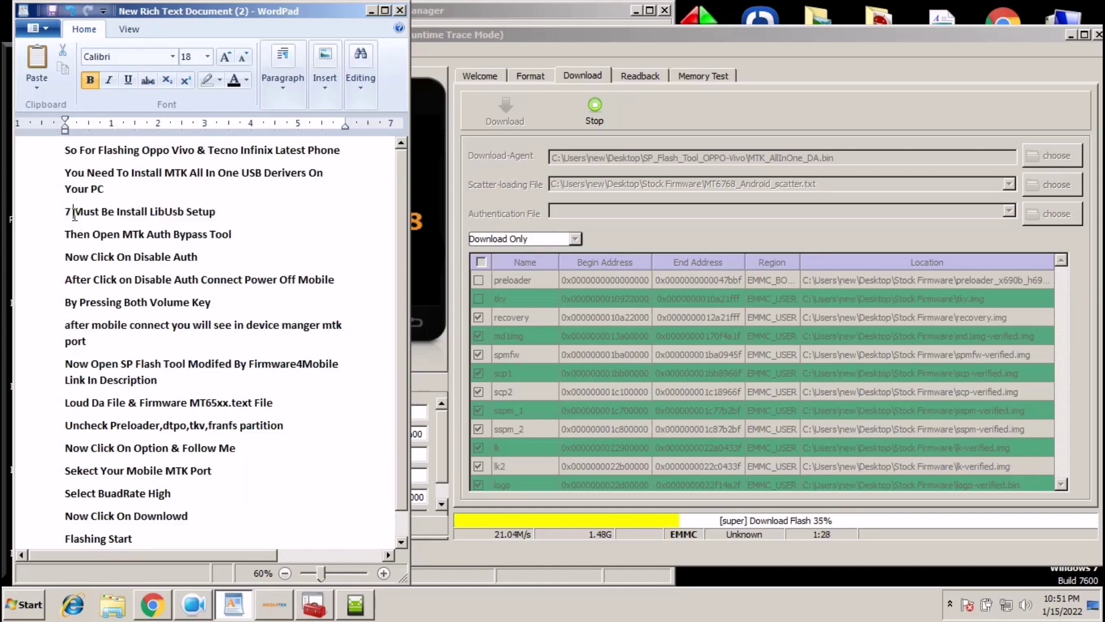
key("BackSpace")
key("BackSpace")
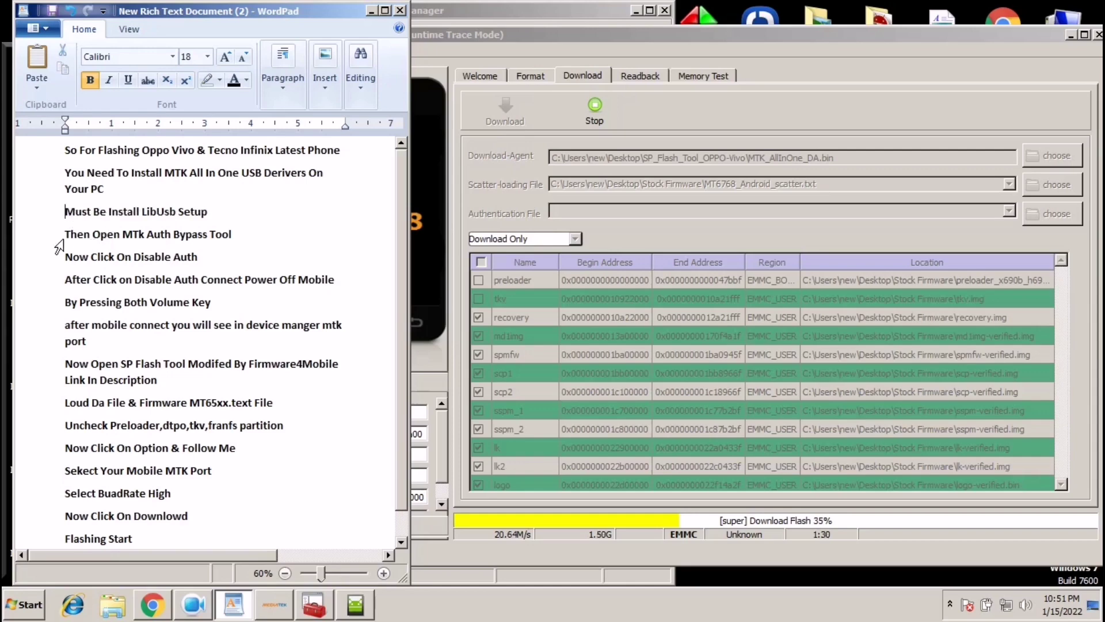
Step: Review the notes line by line from the MTK Auth Bypass Tool instruction down to the end of the text
left_click(60, 243)
left_click(57, 264)
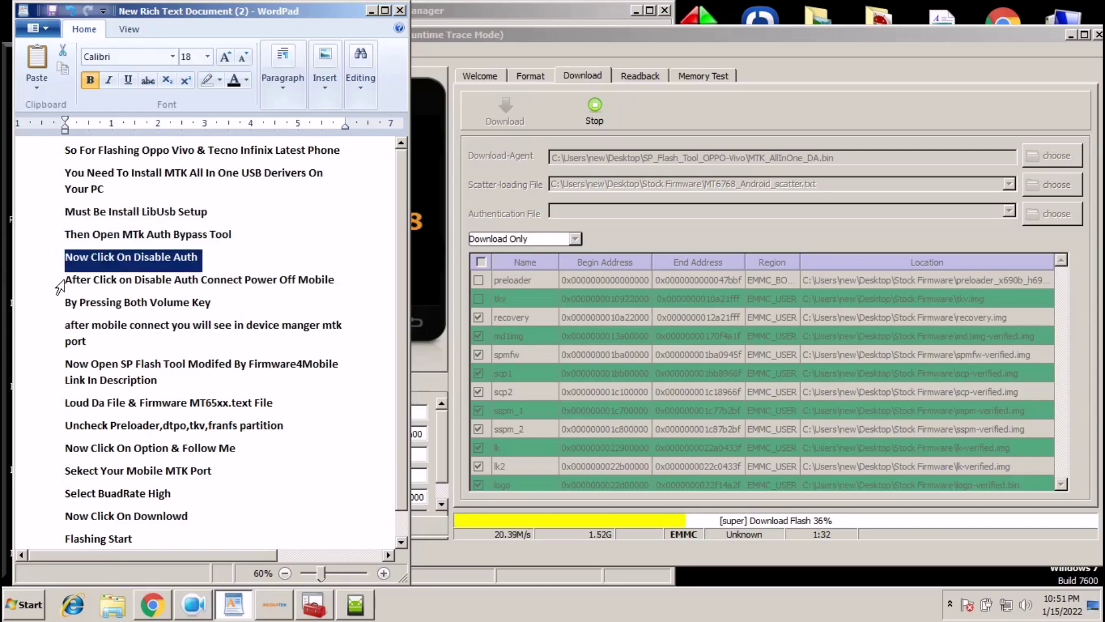
left_click(58, 280)
left_click(61, 308)
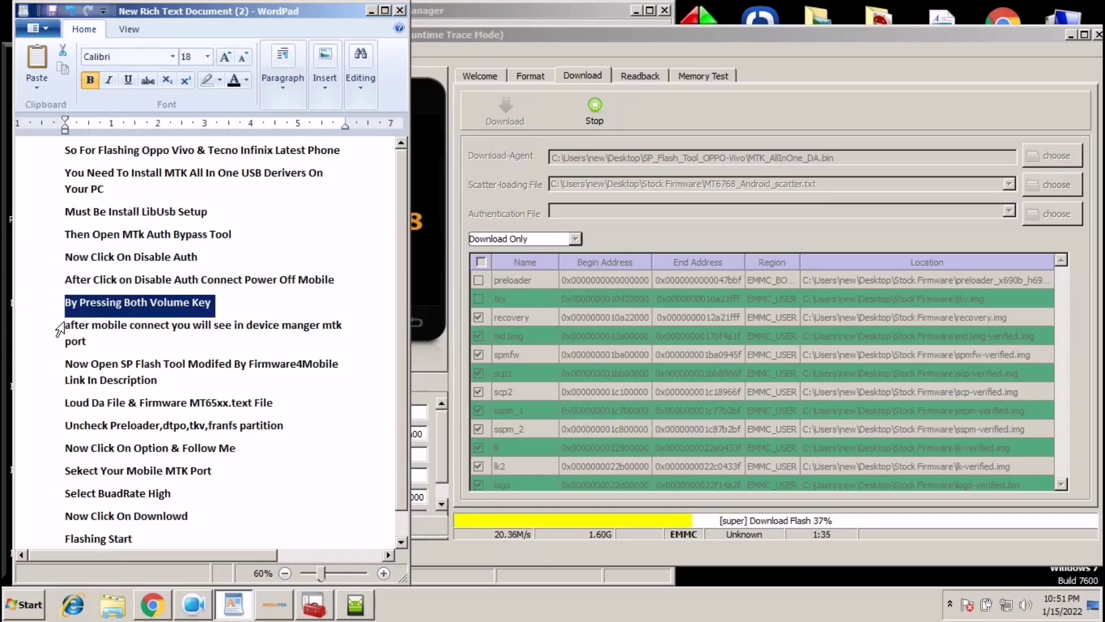
left_click(55, 327)
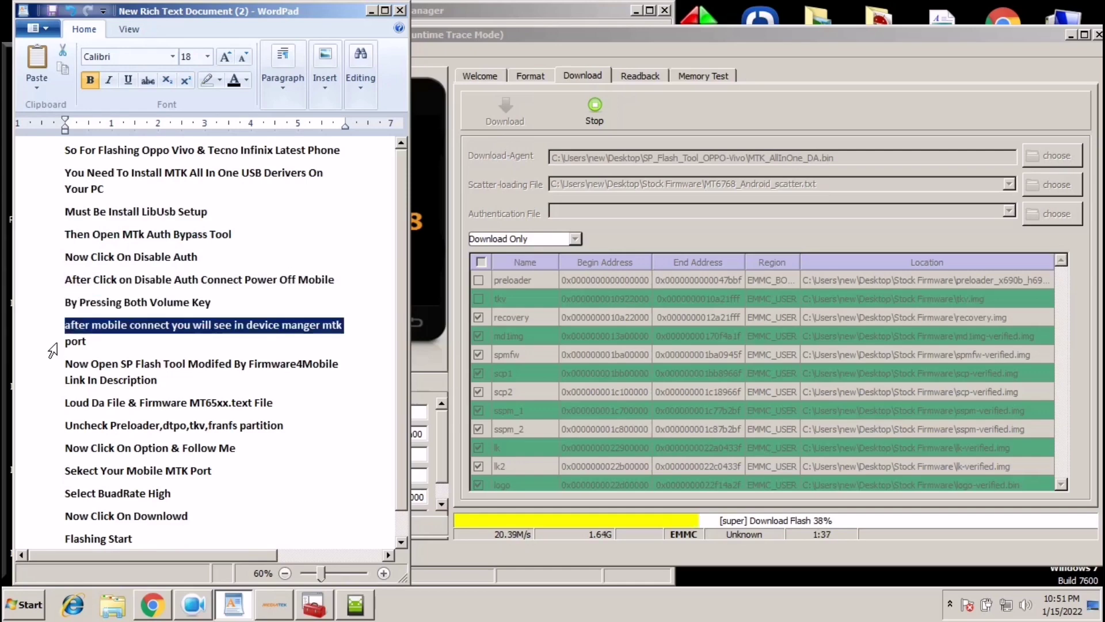
left_click(54, 344)
left_click(53, 371)
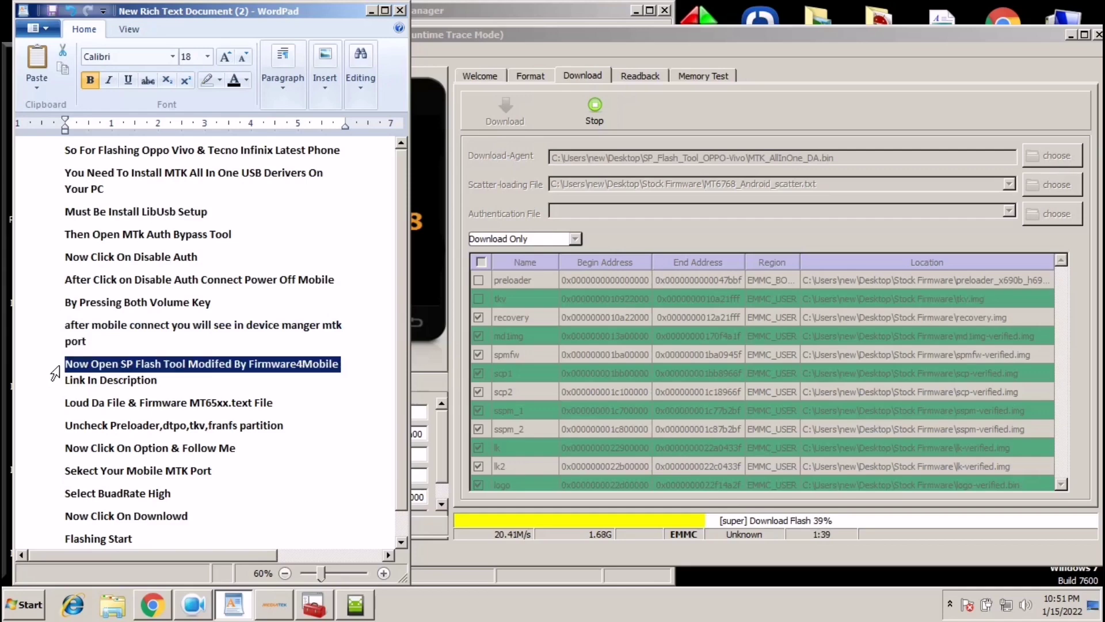
left_click(54, 381)
left_click(53, 405)
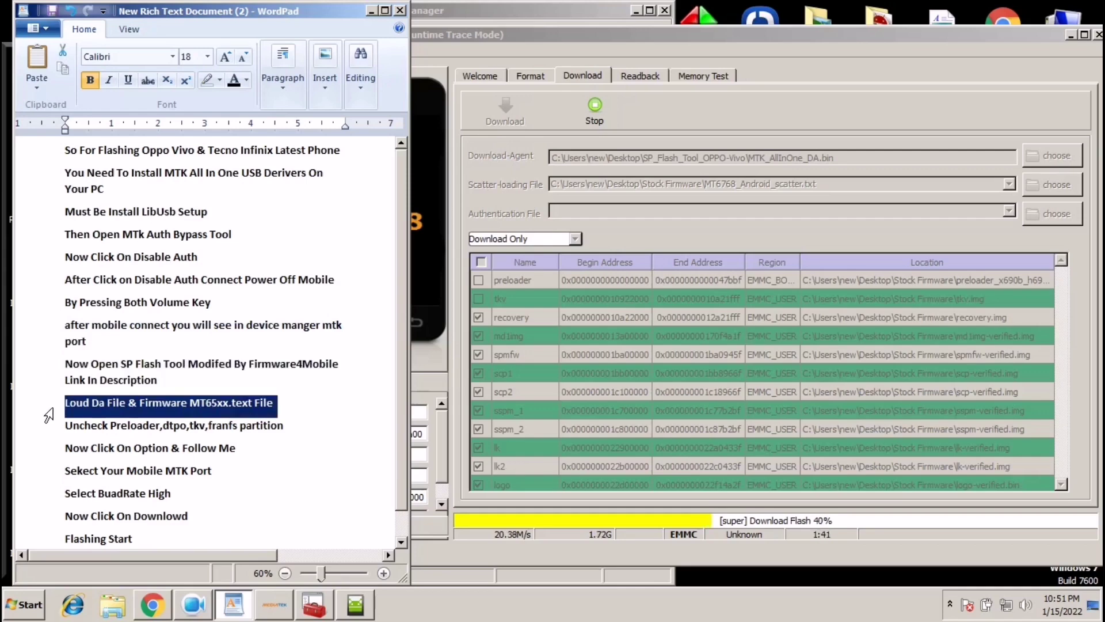
left_click(53, 429)
left_click(157, 516)
key("Down")
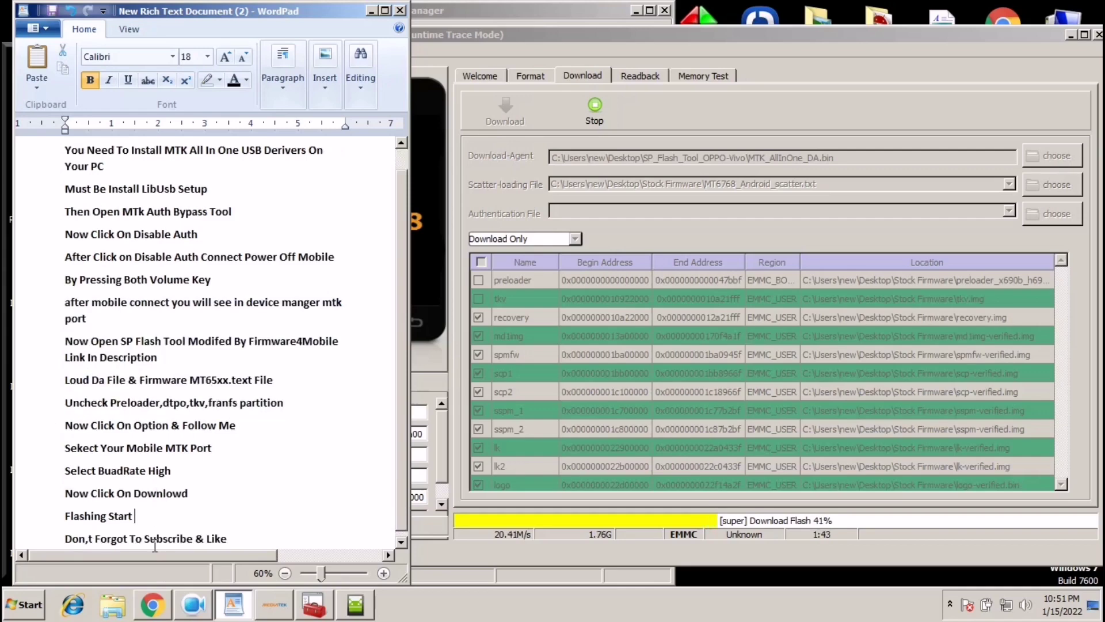
Step: Add the closing line "All Files & Tools Link In Description" to the notes and switch back to Smart Phone Flash Tool
left_click(234, 538)
key("Return")
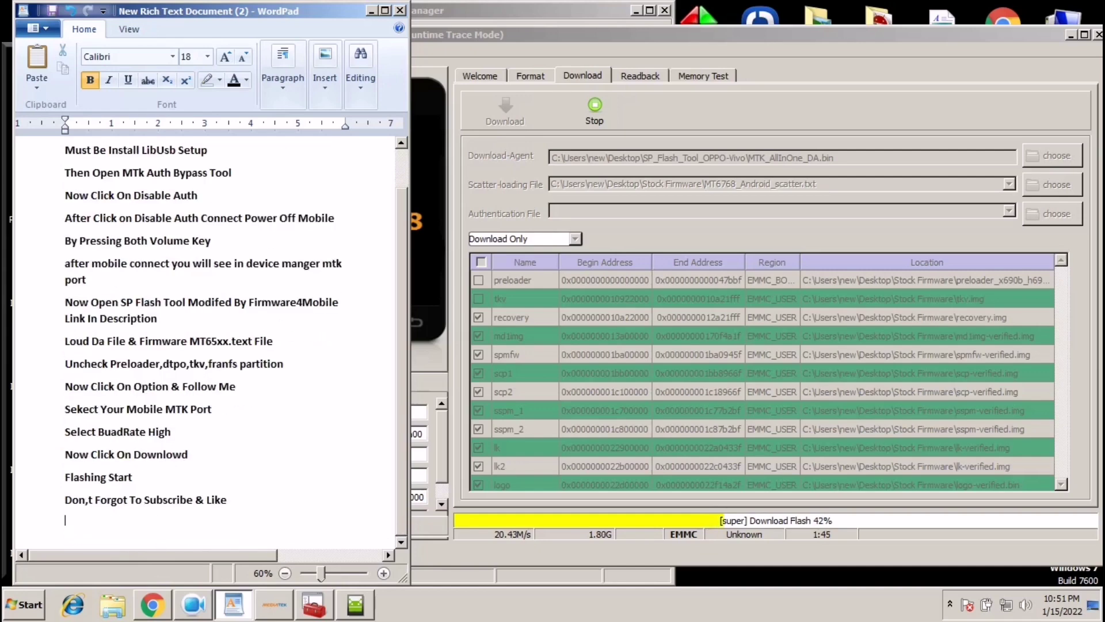
type("All Files ")
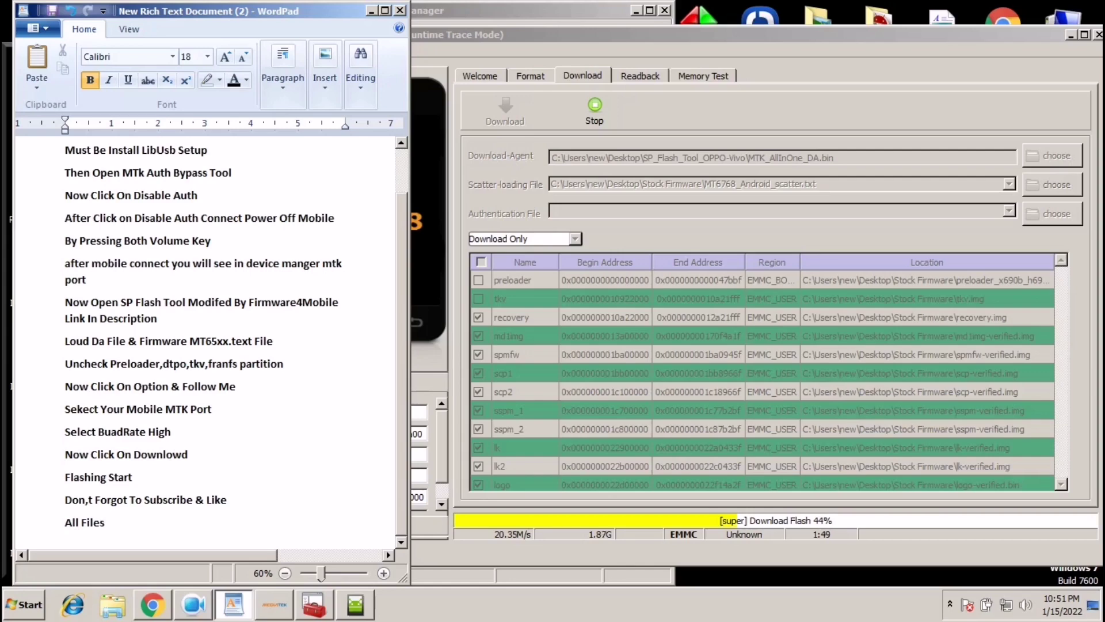
type("& Tools Link I")
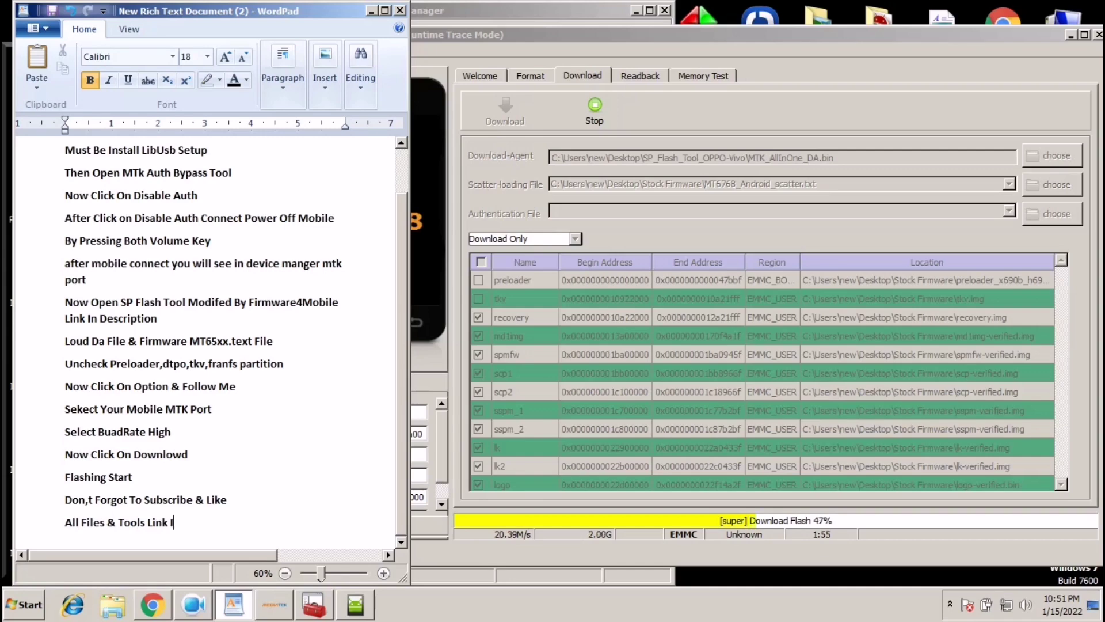
type("n Description")
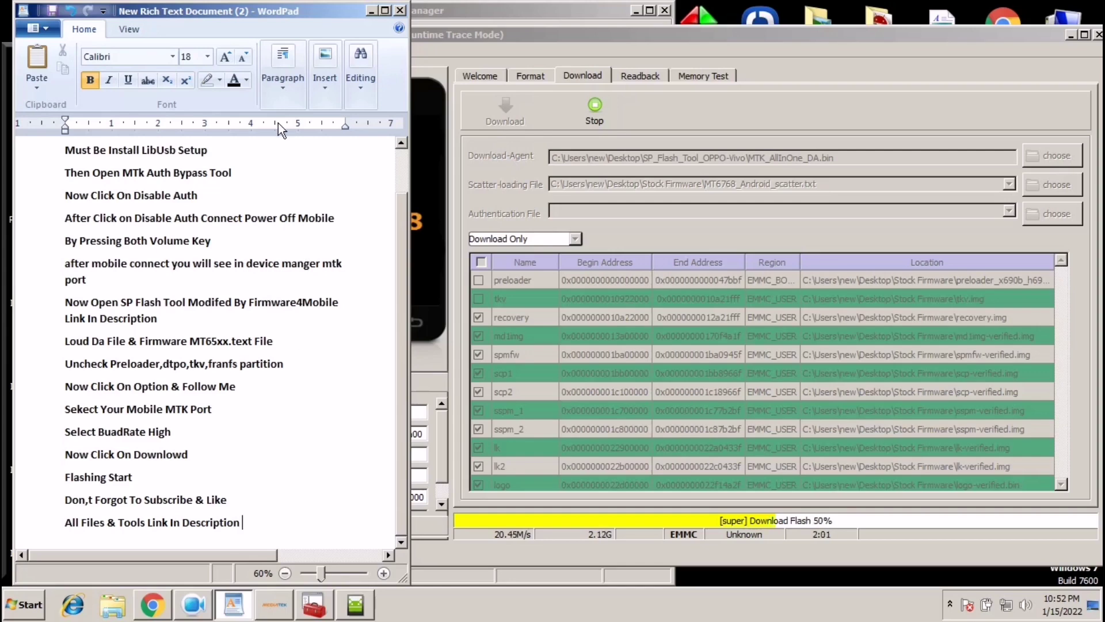
left_click(450, 37)
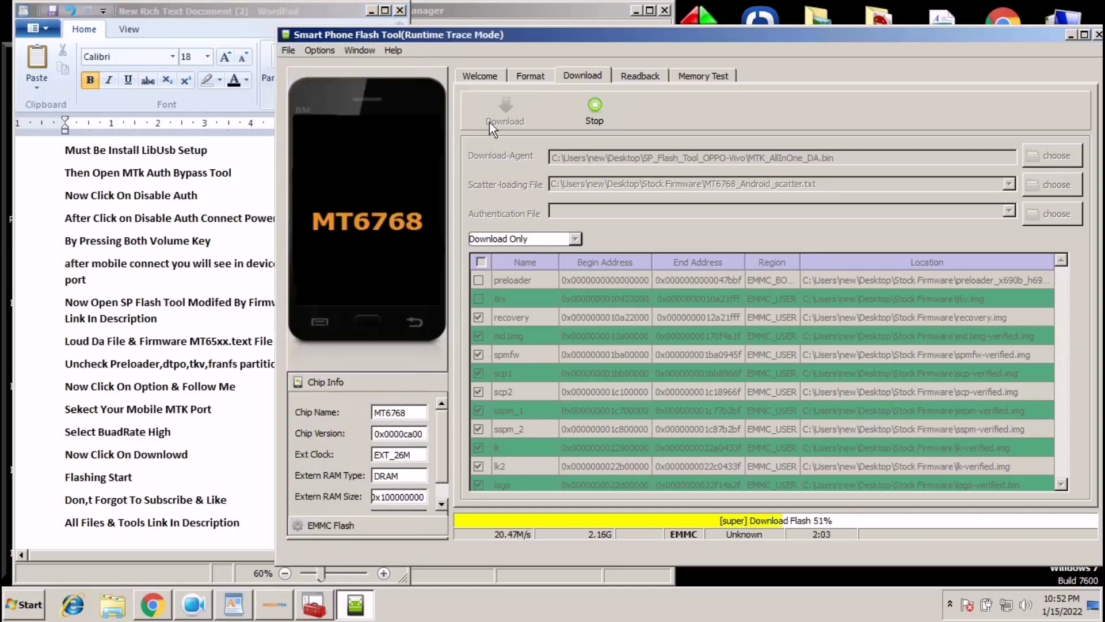
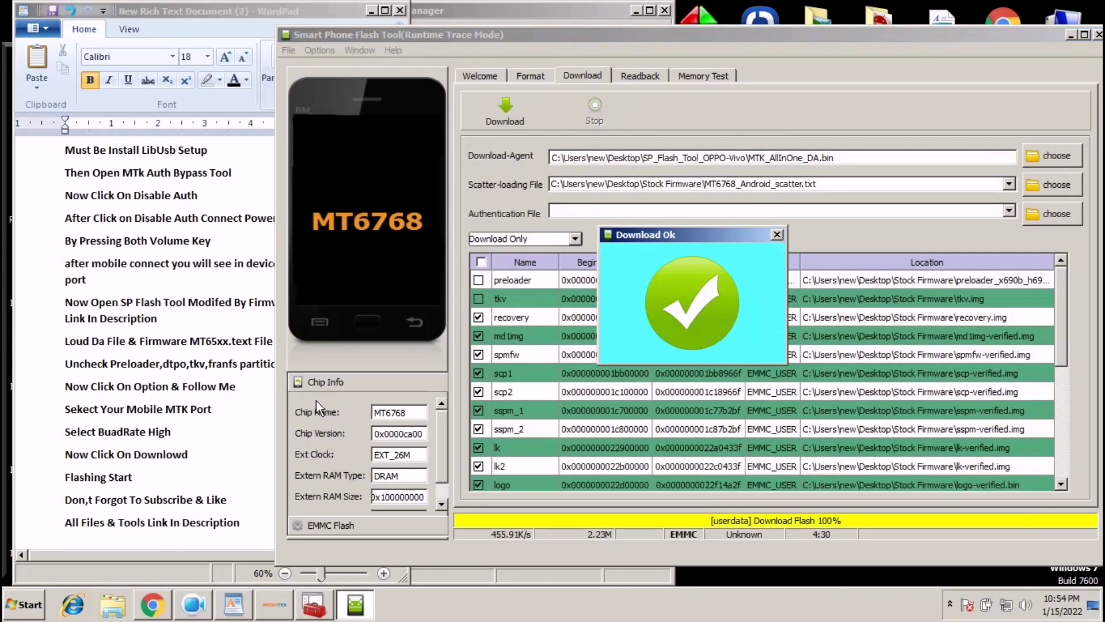
Step: Dismiss the Download Ok message in Smart Phone Flash Tool
left_click(777, 234)
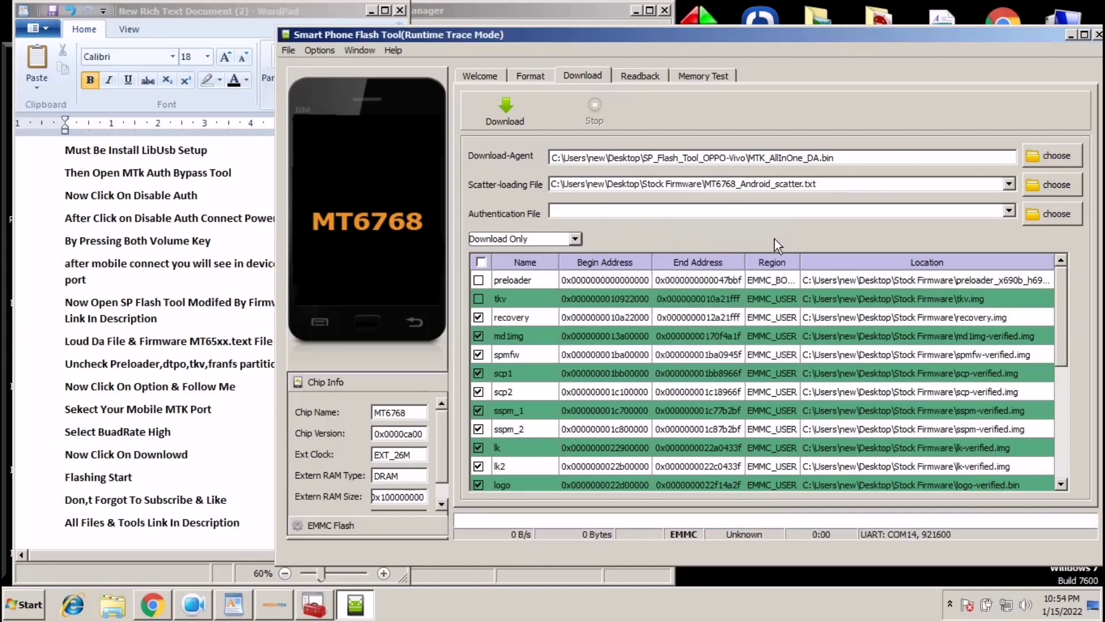
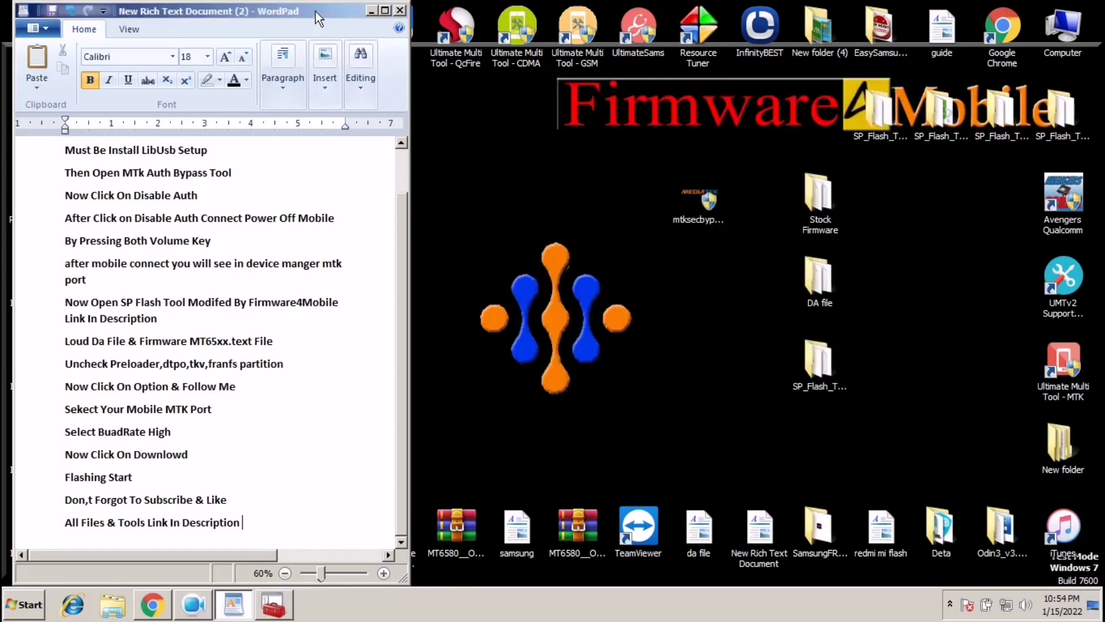
Step: Maximize the WordPad window, clear all the notes from the document and set its zoom to 110%
left_click_drag(315, 11, 315, 35)
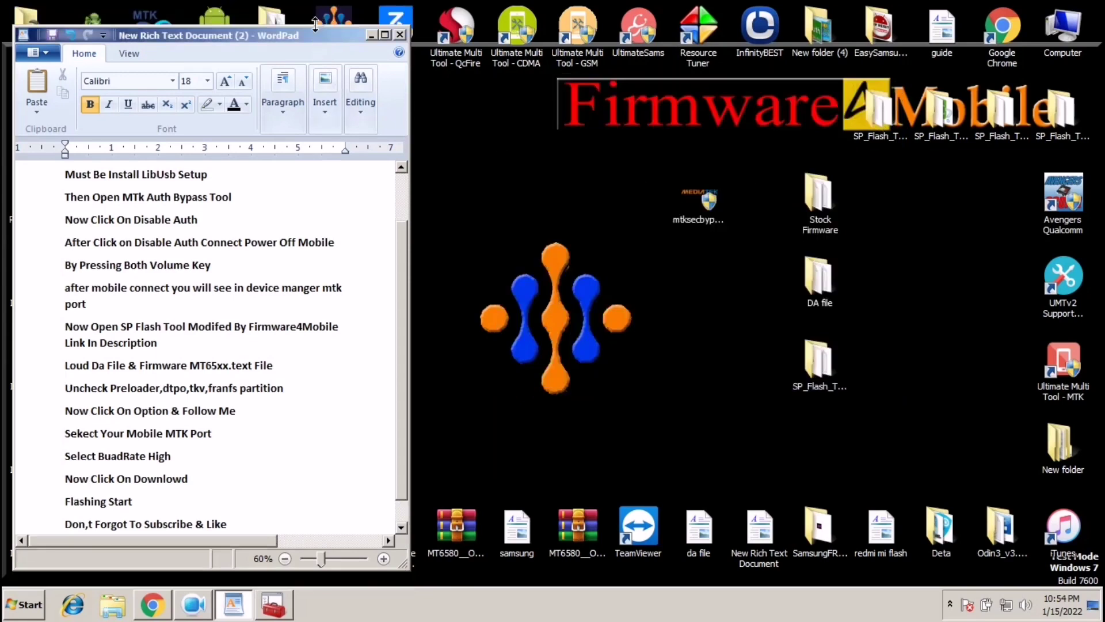
left_click(387, 33)
left_click_drag(575, 544, 391, 256)
scroll(659, 323, "up", 5, "ctrl")
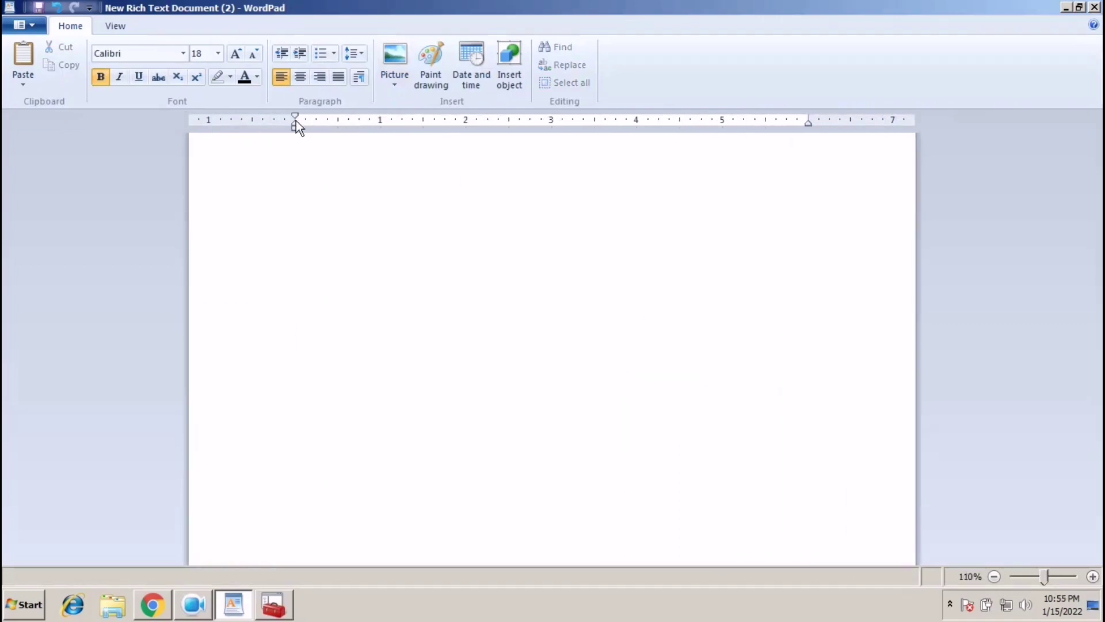
Step: Write the centred line "i Hope You Understand For Any Help You Can Ask In Comment Section" in the empty document
left_click(296, 80)
type("i Hope ")
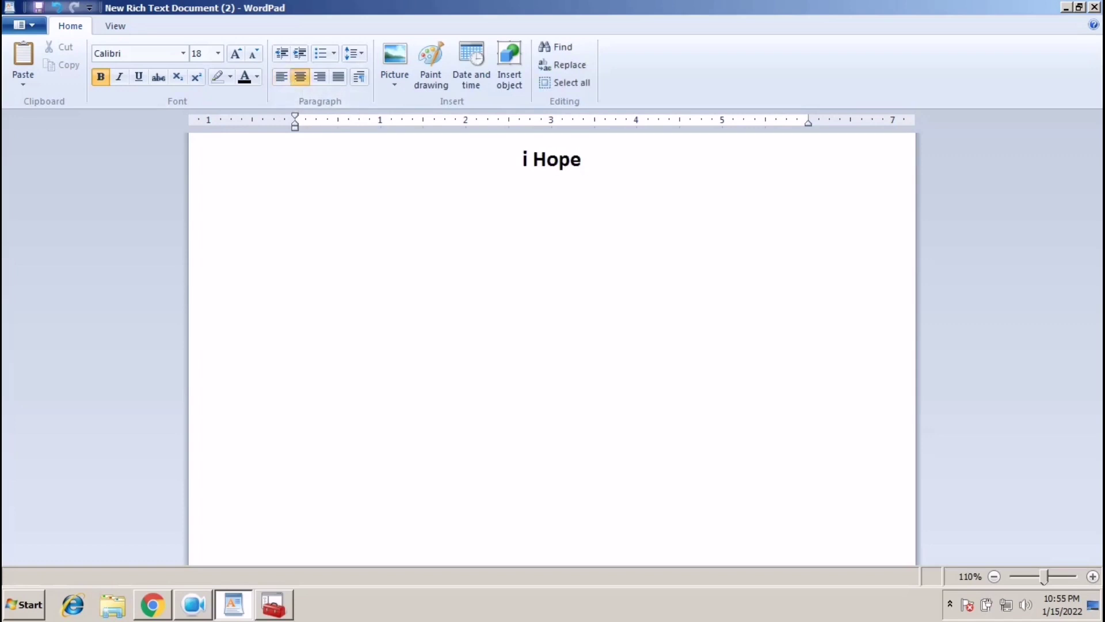
type("You ")
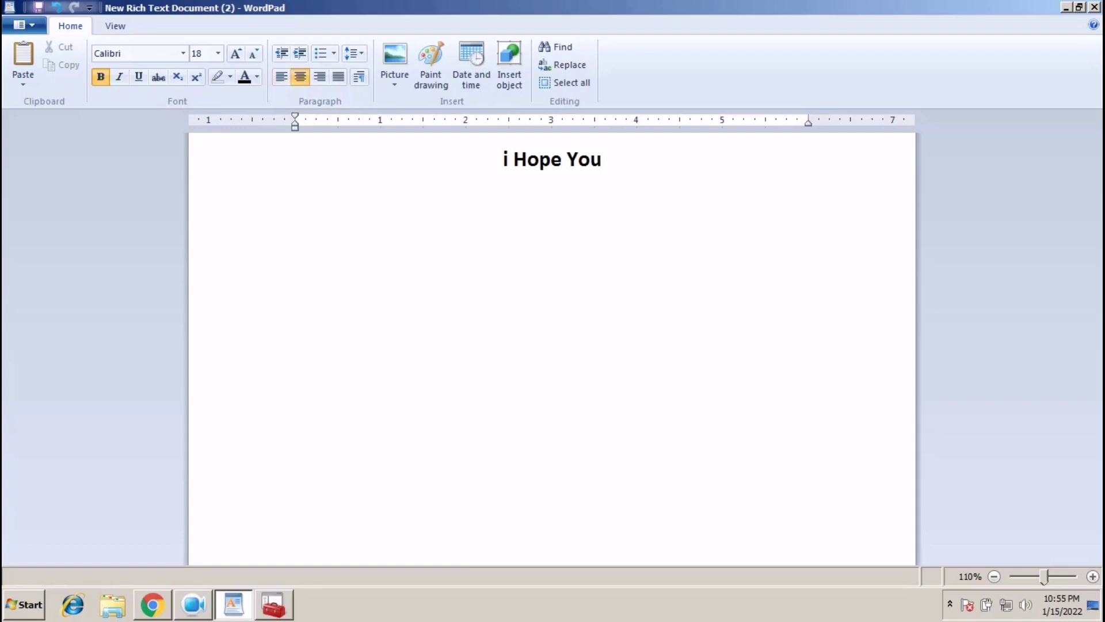
type("Unders")
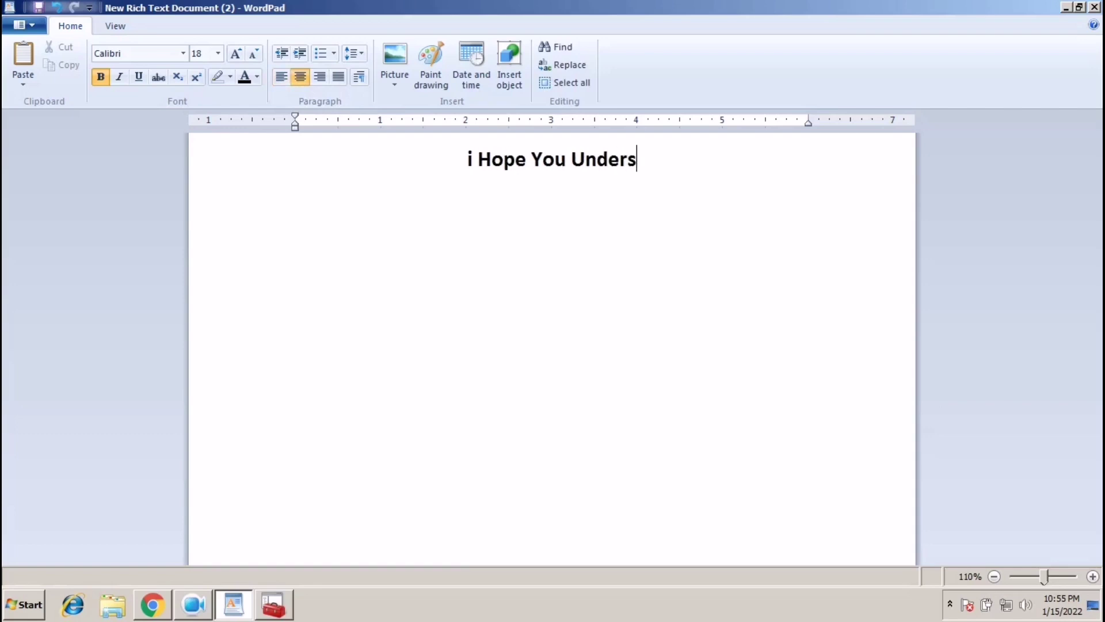
type("tand")
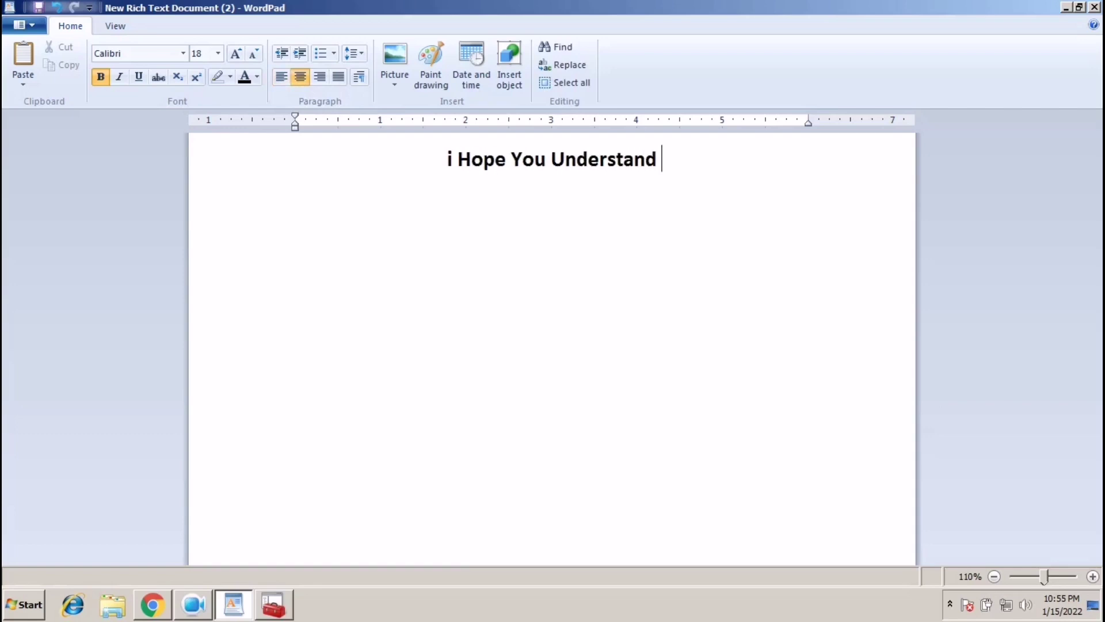
type(" For A")
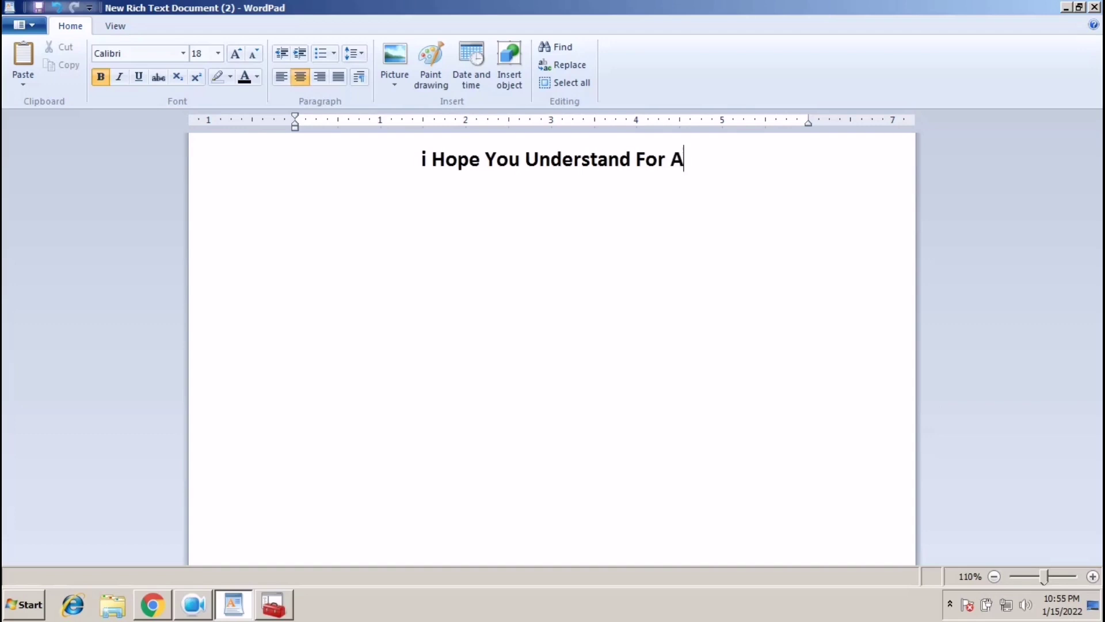
type("ny Help ")
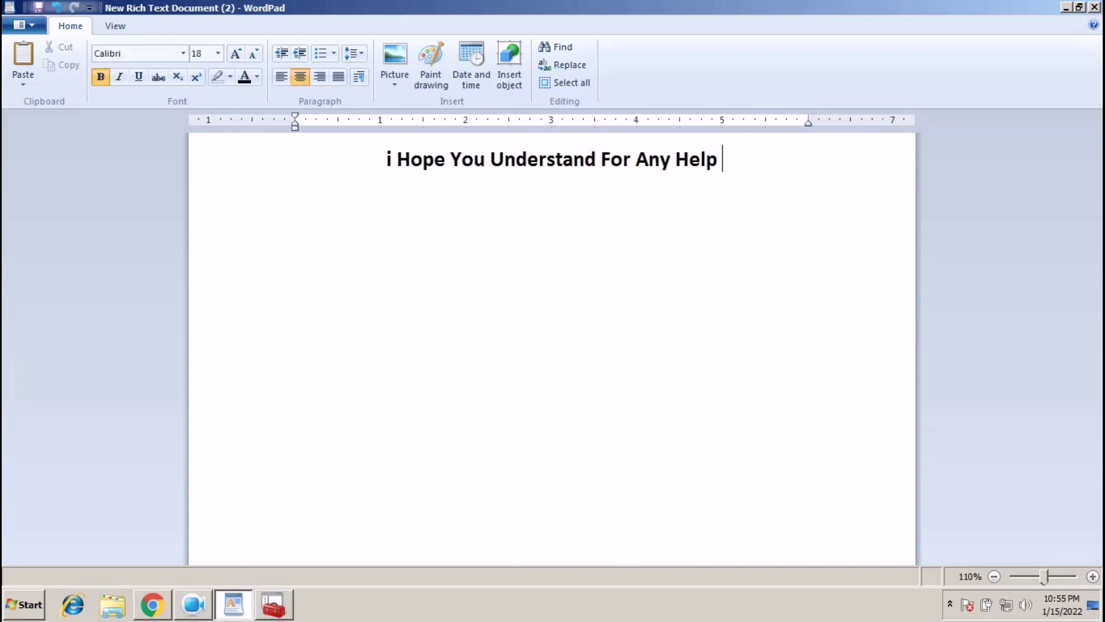
type("Y")
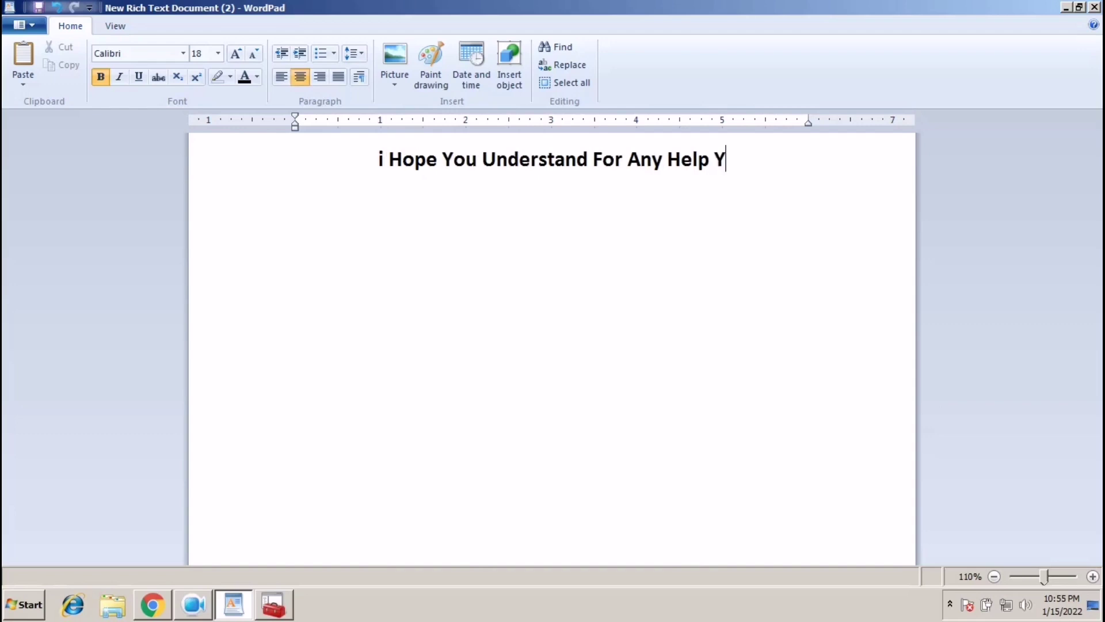
type("ou Can ")
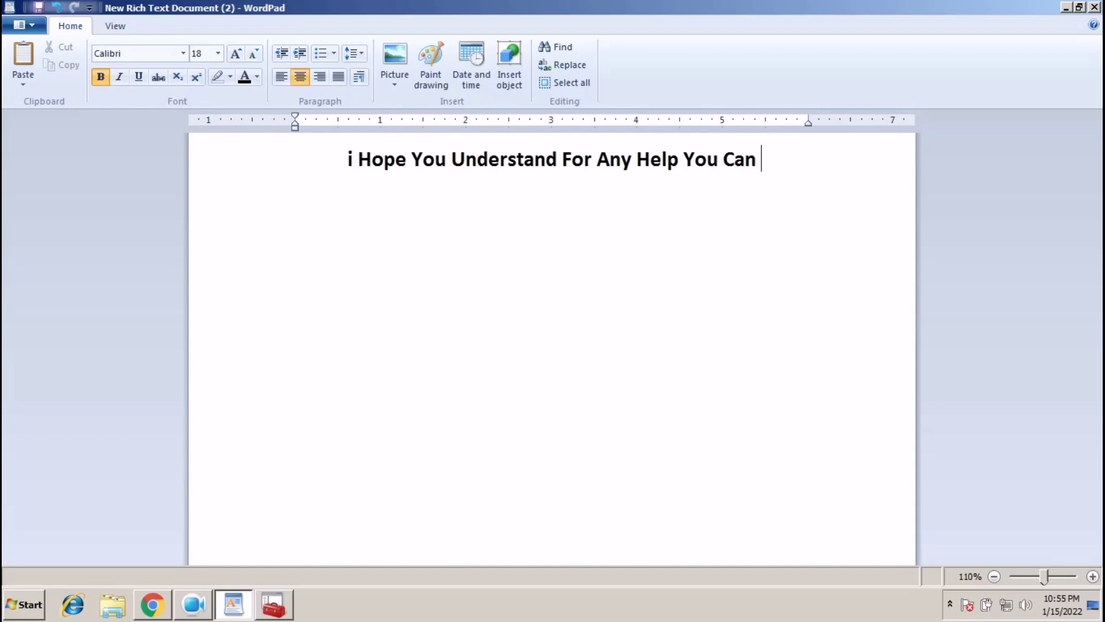
type("Ask I")
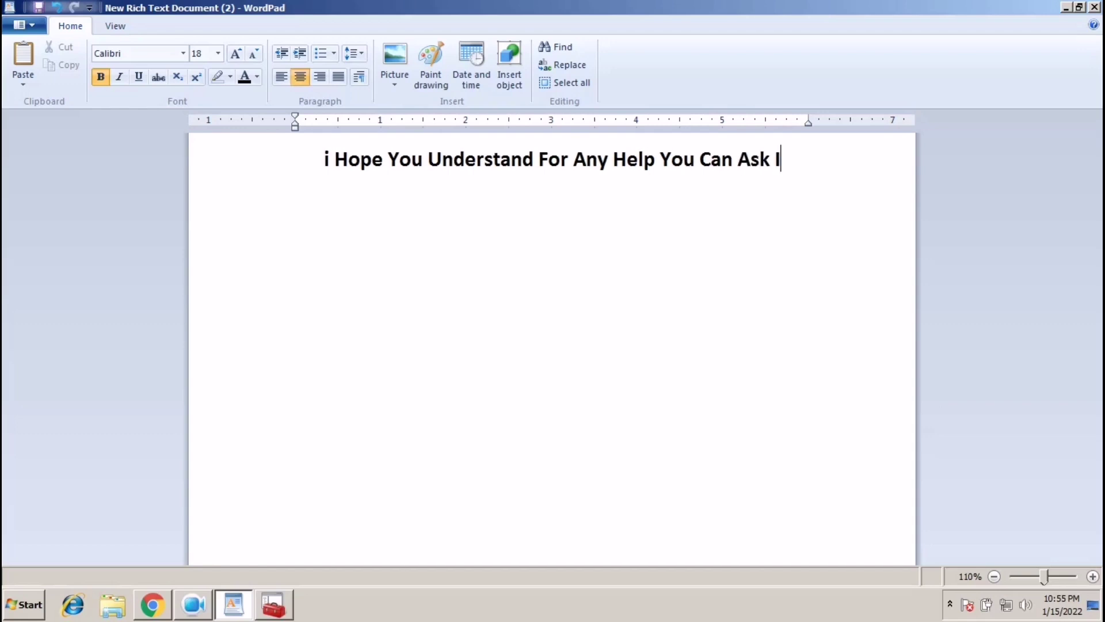
type("n ")
type("Co")
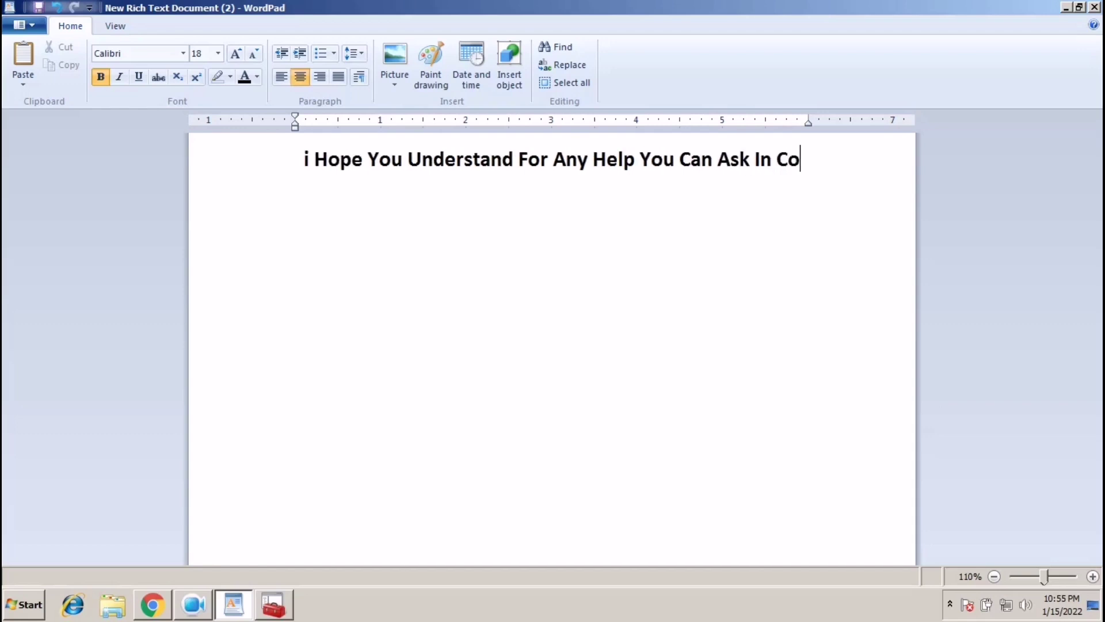
type("mment Section")
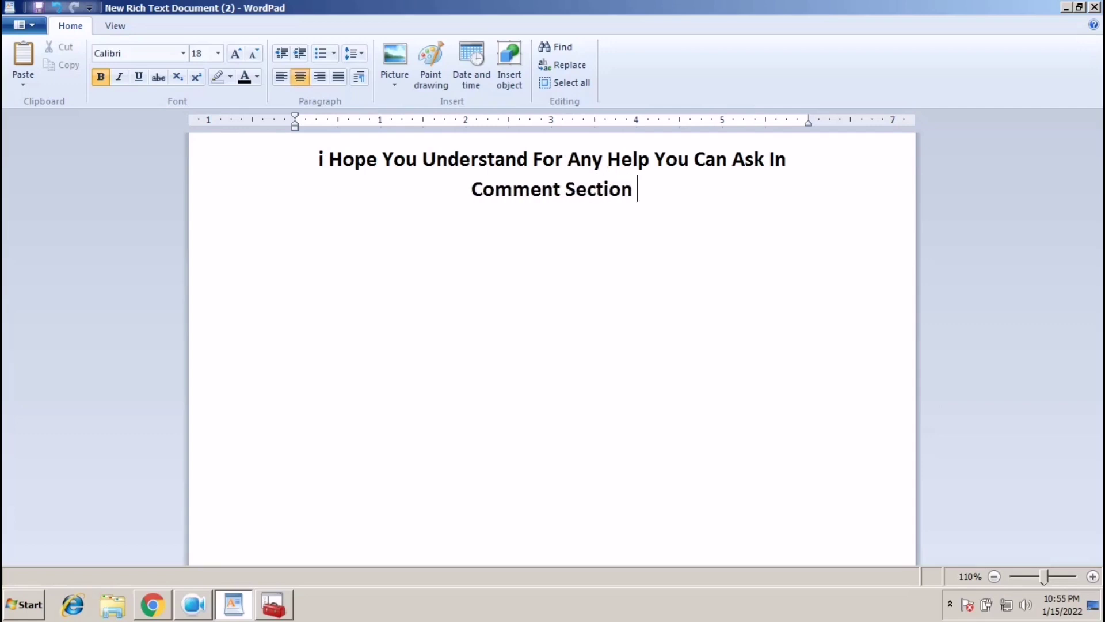
Step: Add a second paragraph reading "Again I Rec Don,t Forgot To Subscribe My Channal"
key("Return")
type("Again Irec")
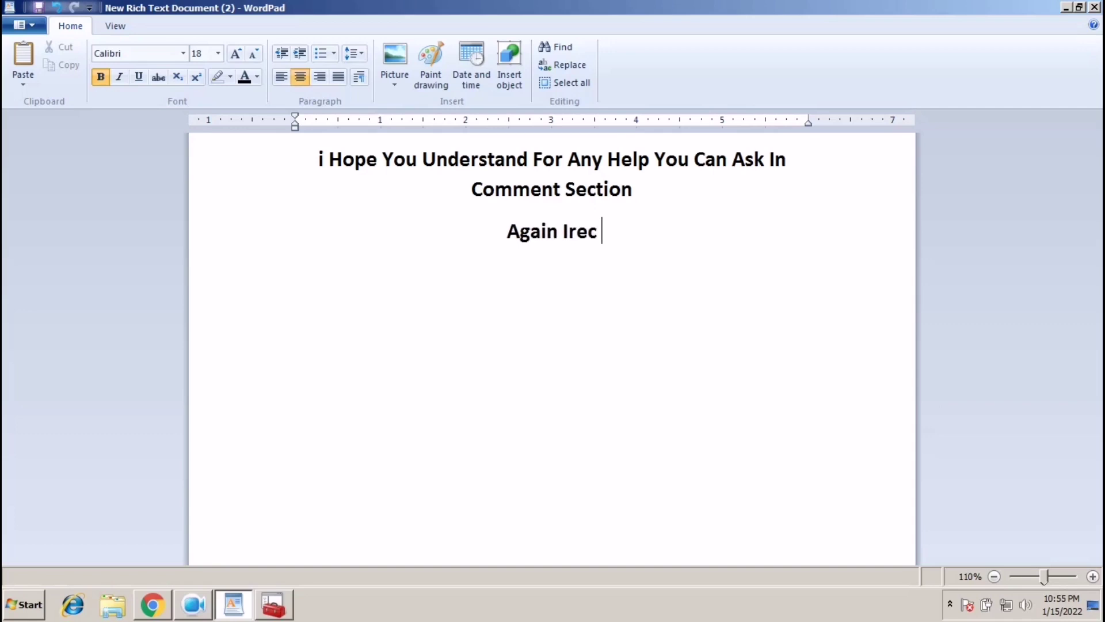
key("BackSpace")
key("BackSpace")
key("BackSpace")
type("R")
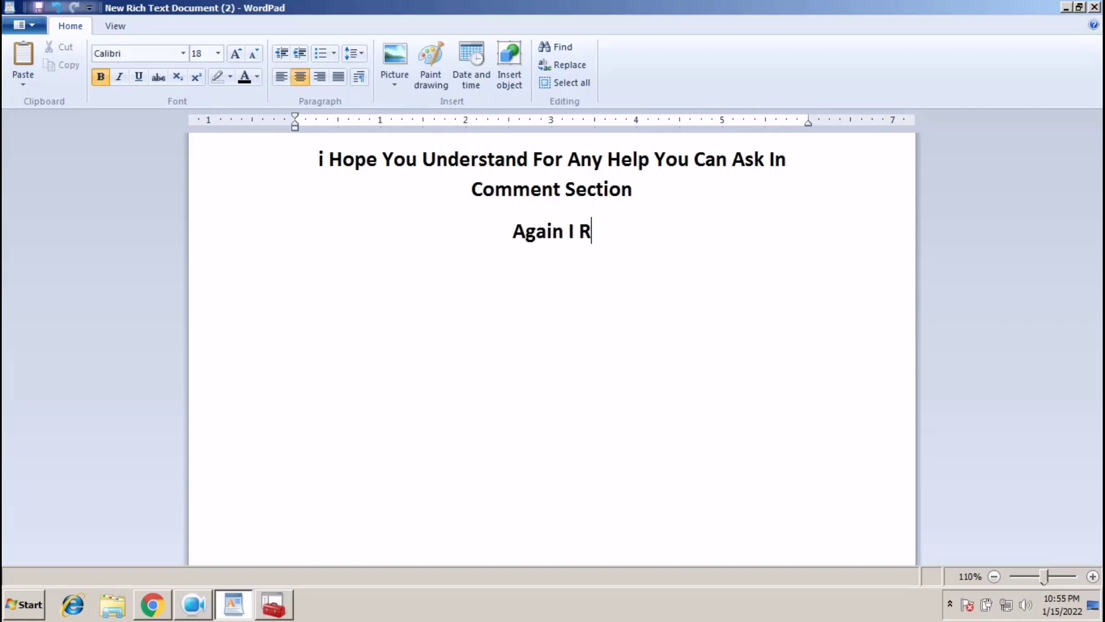
type("ec Do")
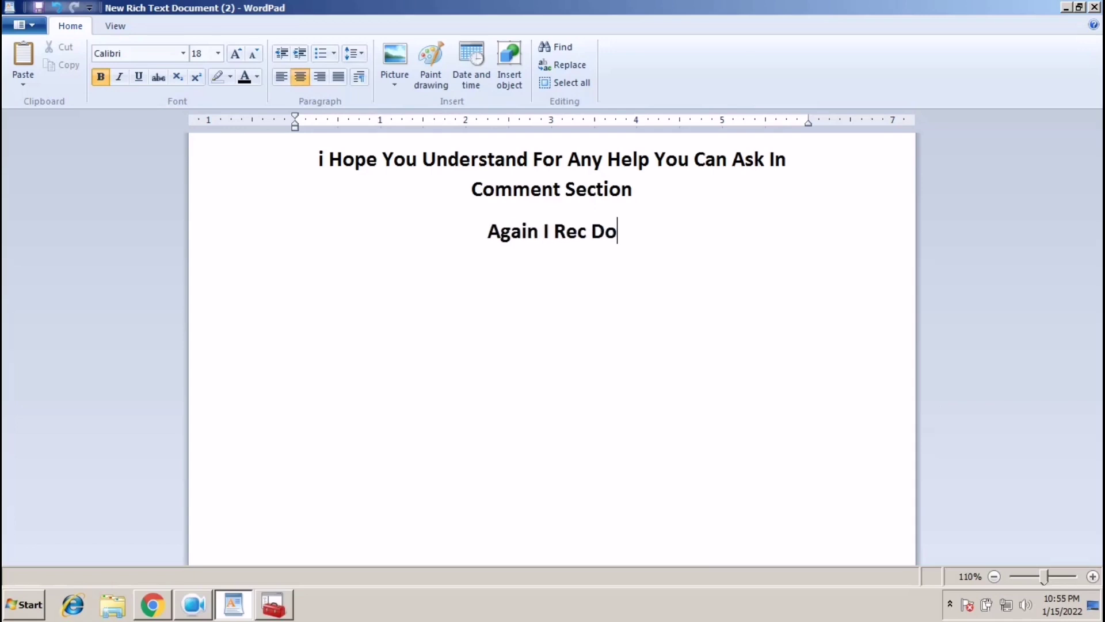
type("n,t For")
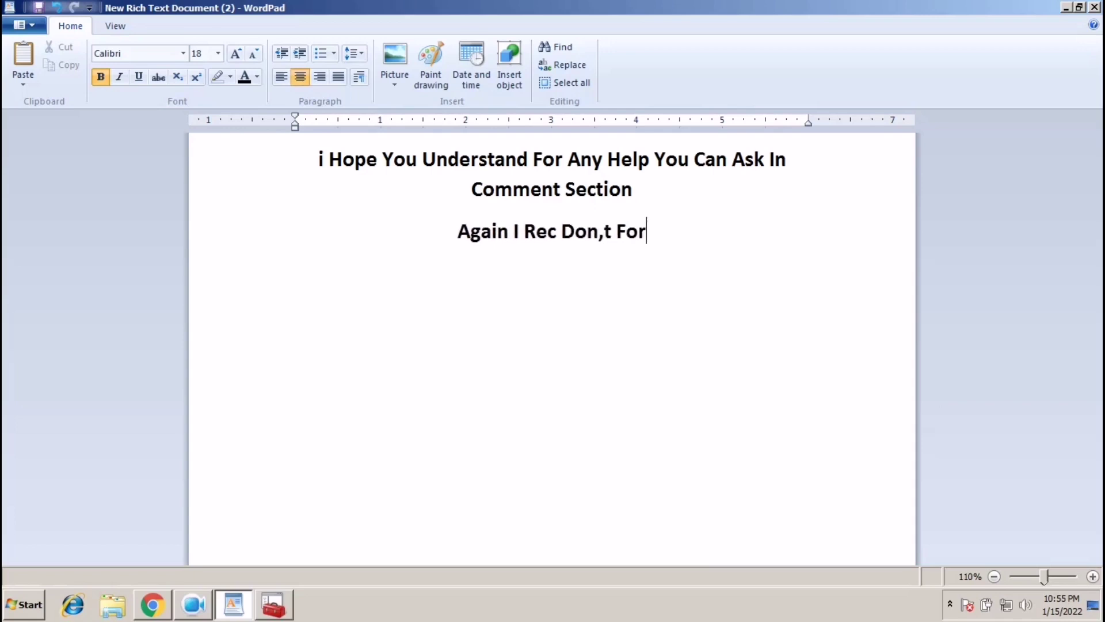
type("got To ")
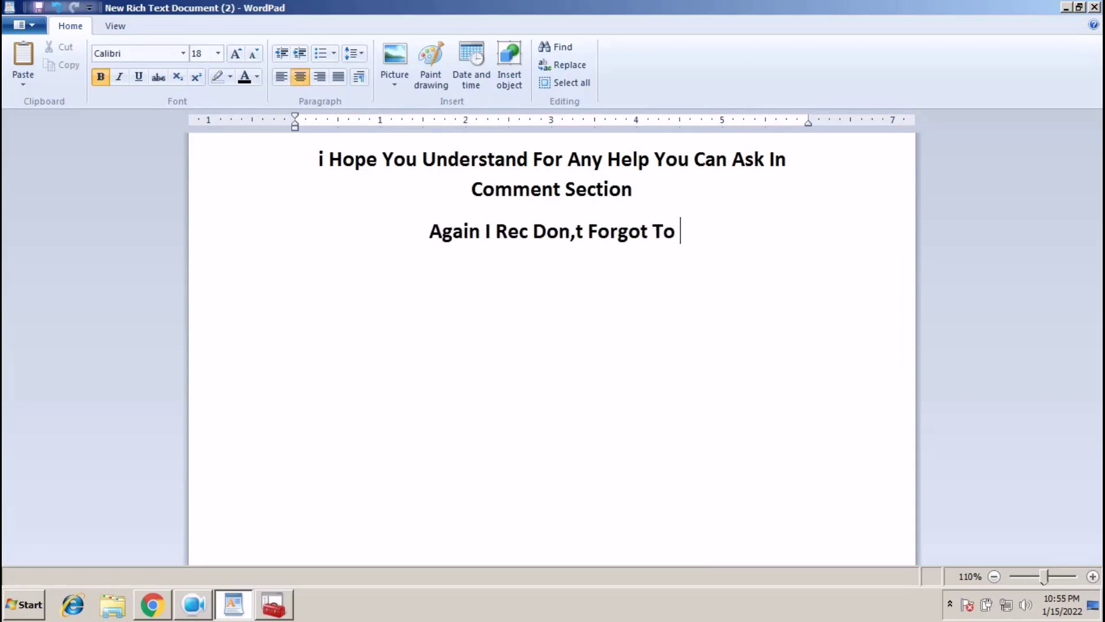
type("Subsc")
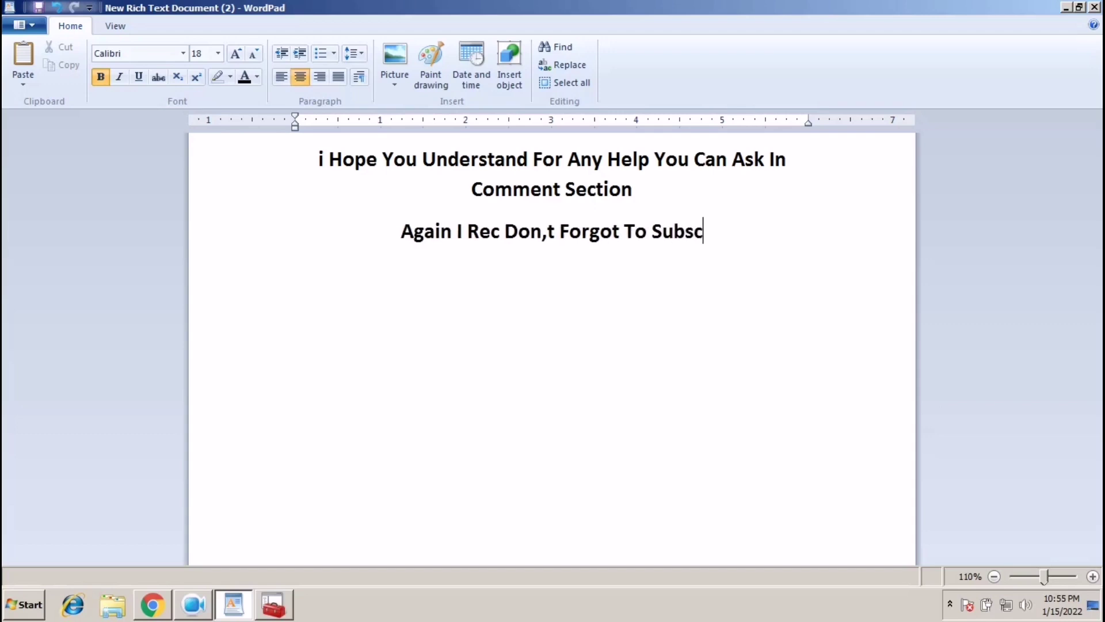
type("ribe M")
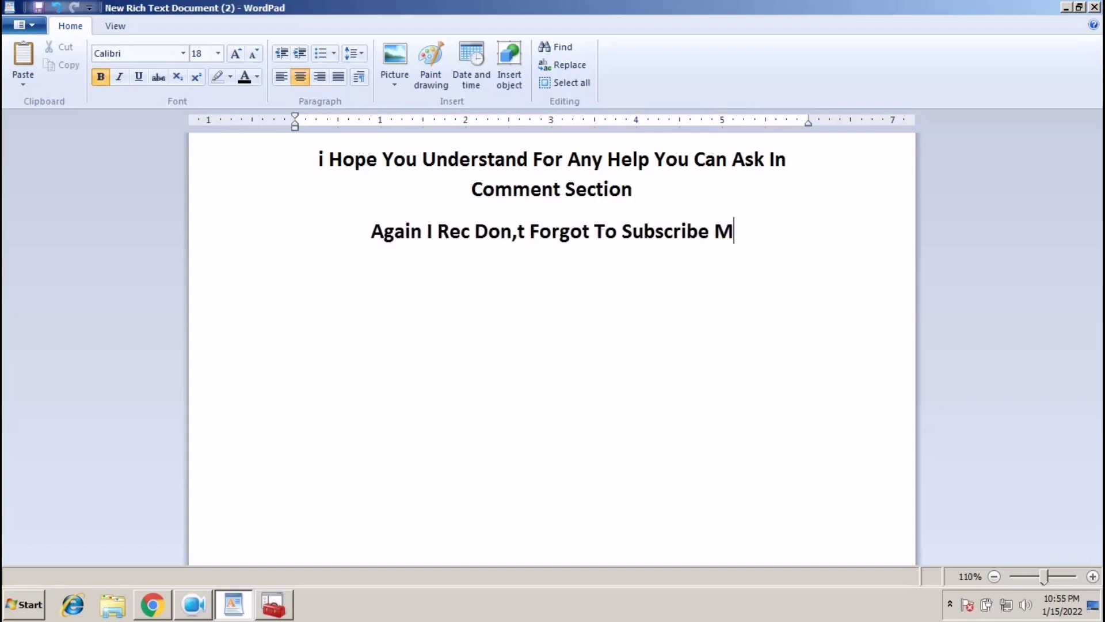
type("y Channak")
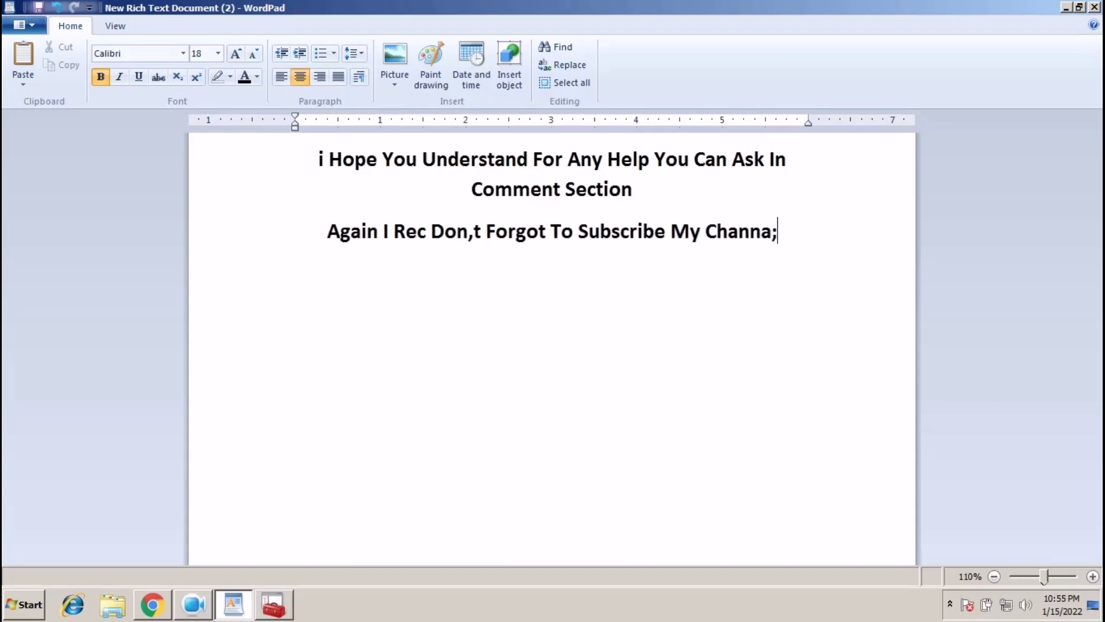
key("BackSpace")
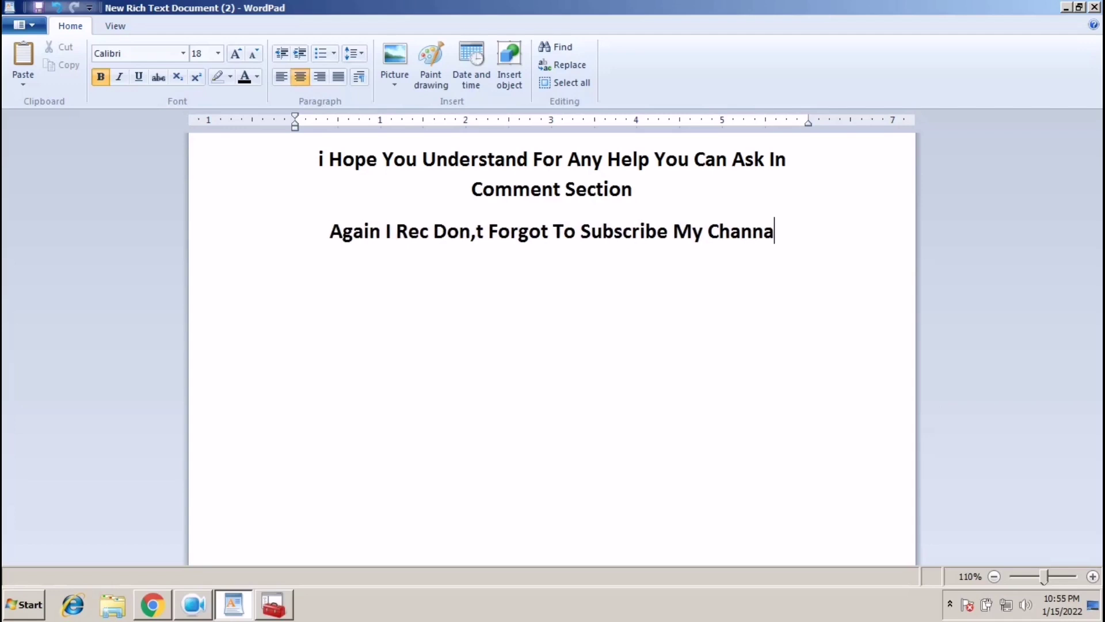
type("l")
Step: Close the WordPad document without saving its changes and refresh the desktop
key("alt+F4")
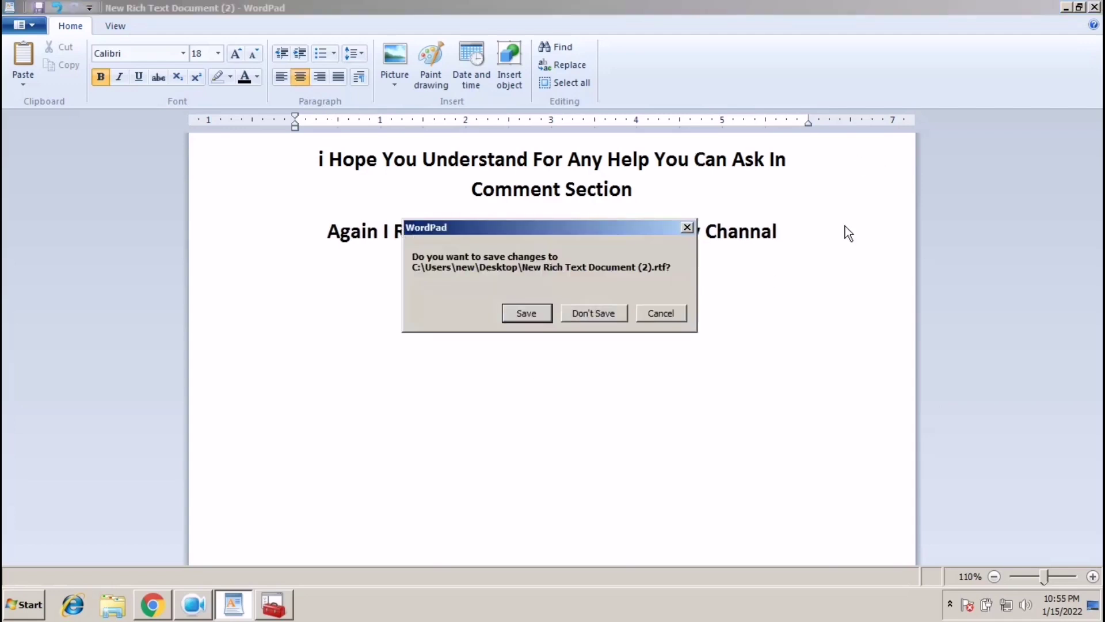
left_click(582, 315)
right_click(488, 233)
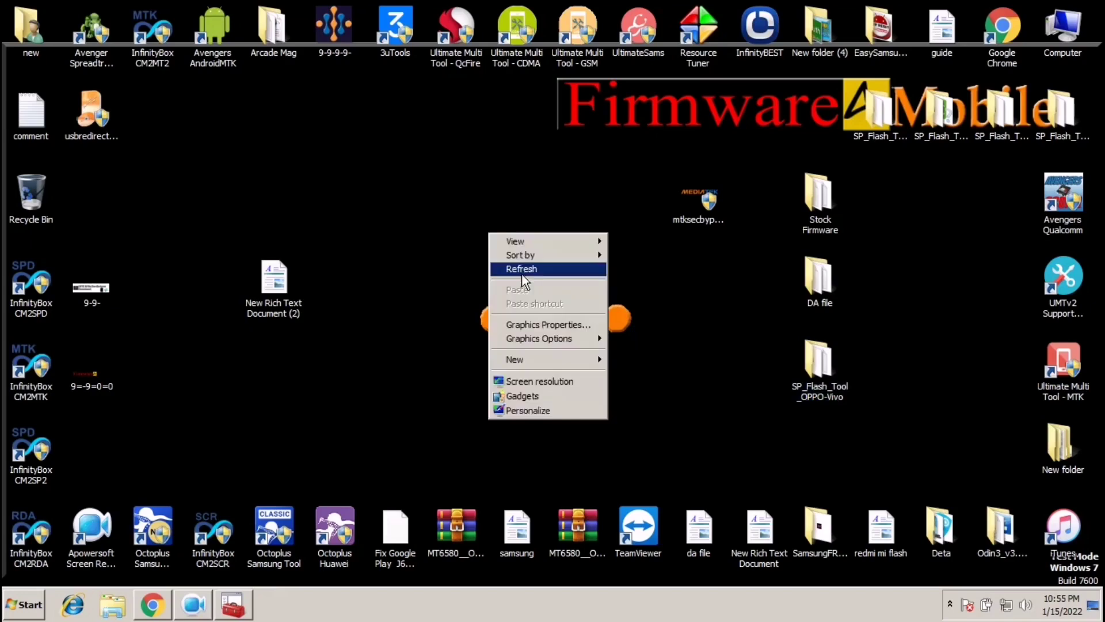
left_click(521, 270)
left_click(193, 604)
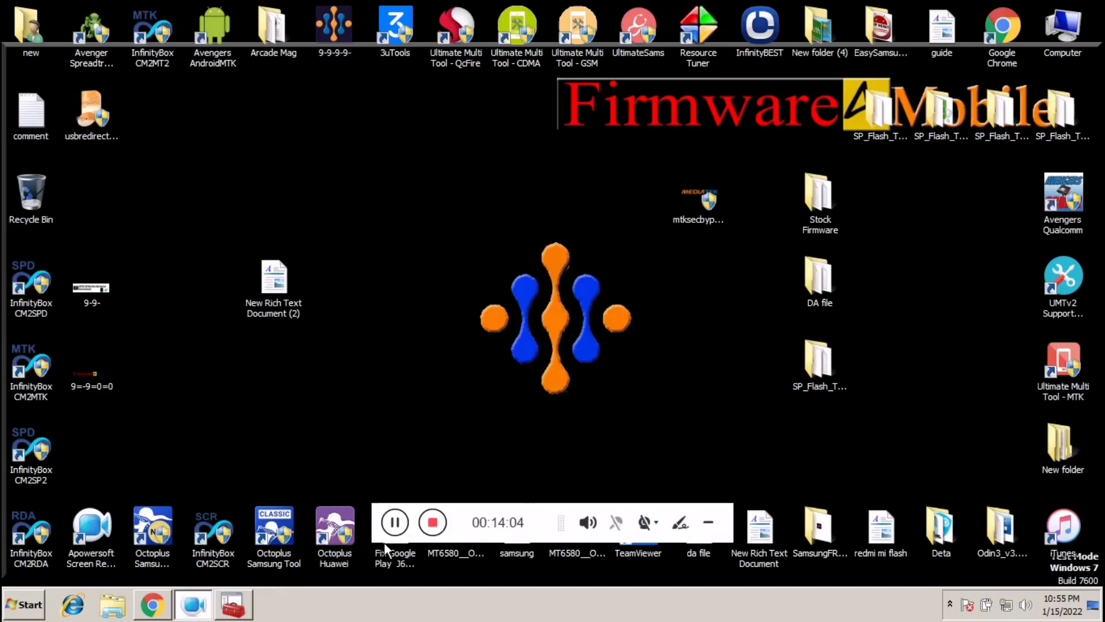